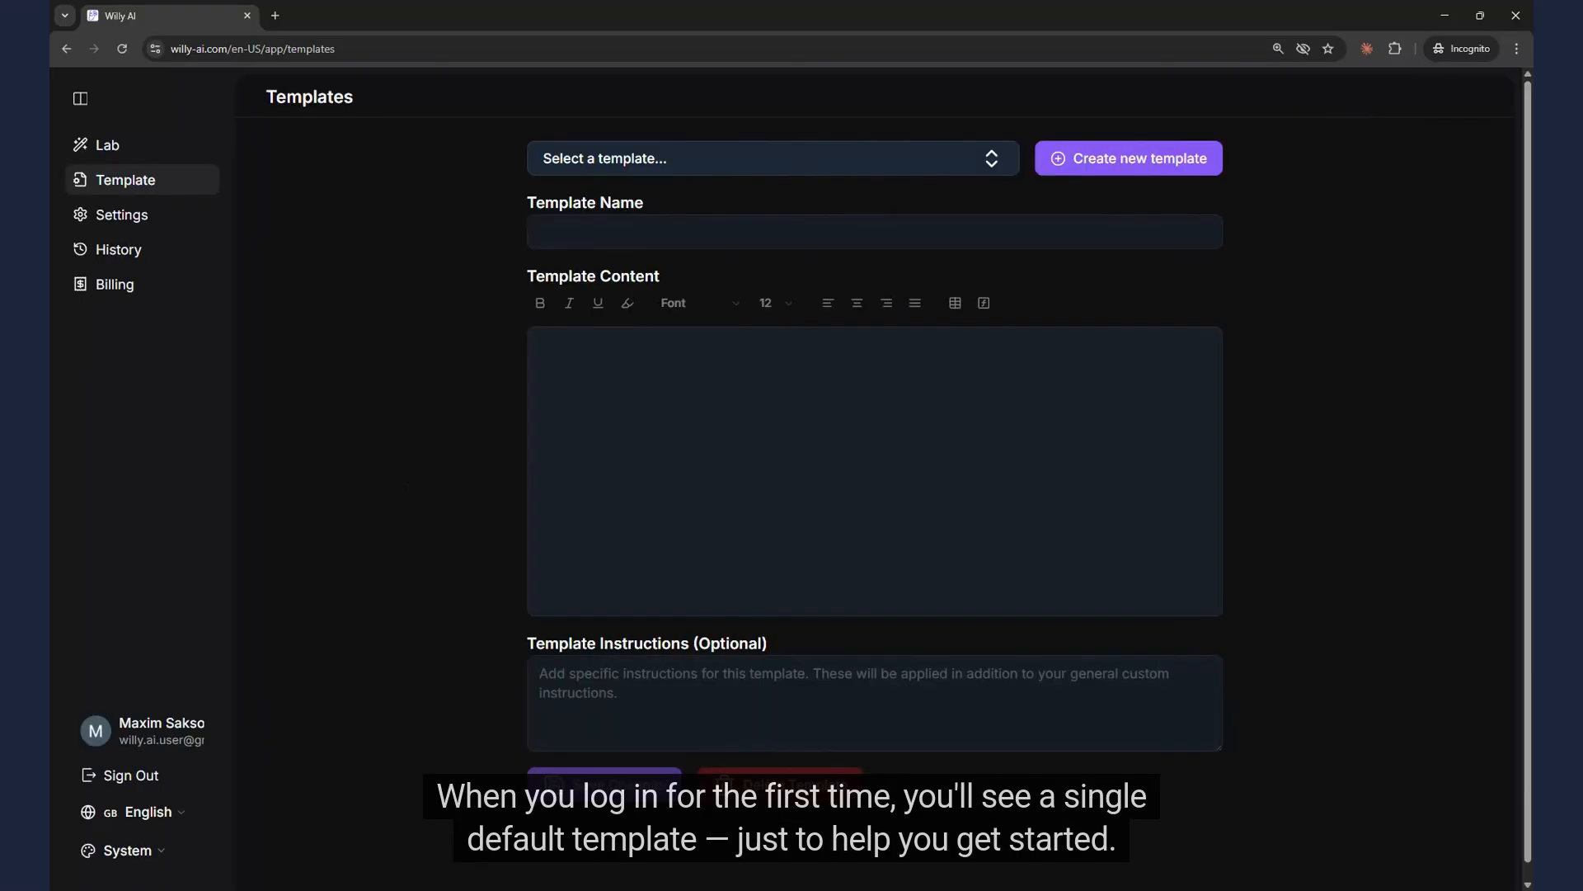
Step: Create a new template named "MRI of the abdomen"
left_click(727, 157)
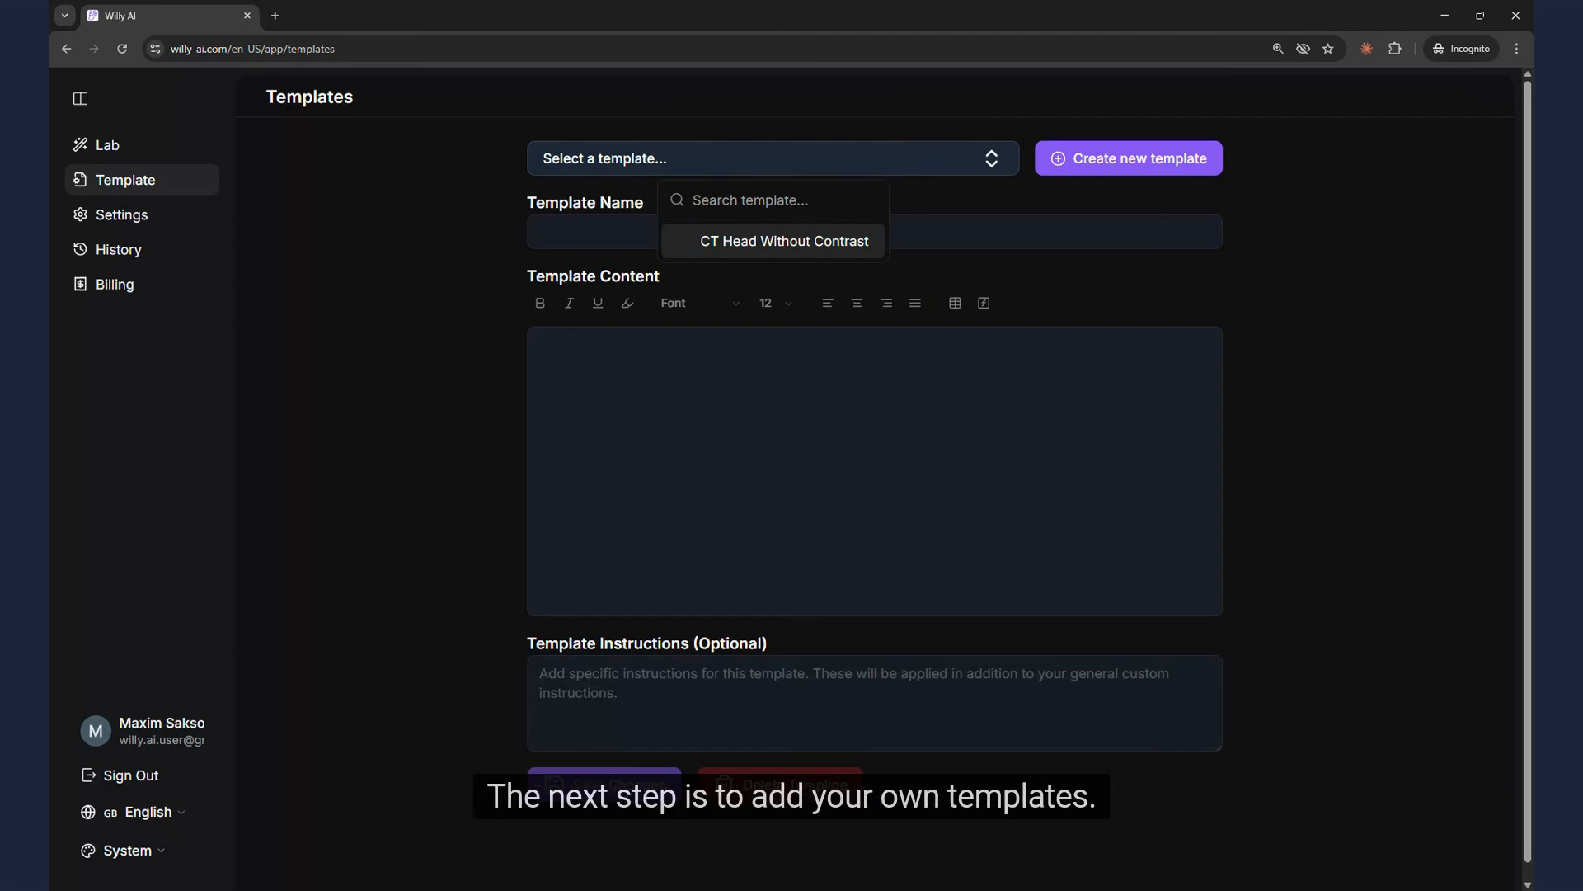
left_click(740, 160)
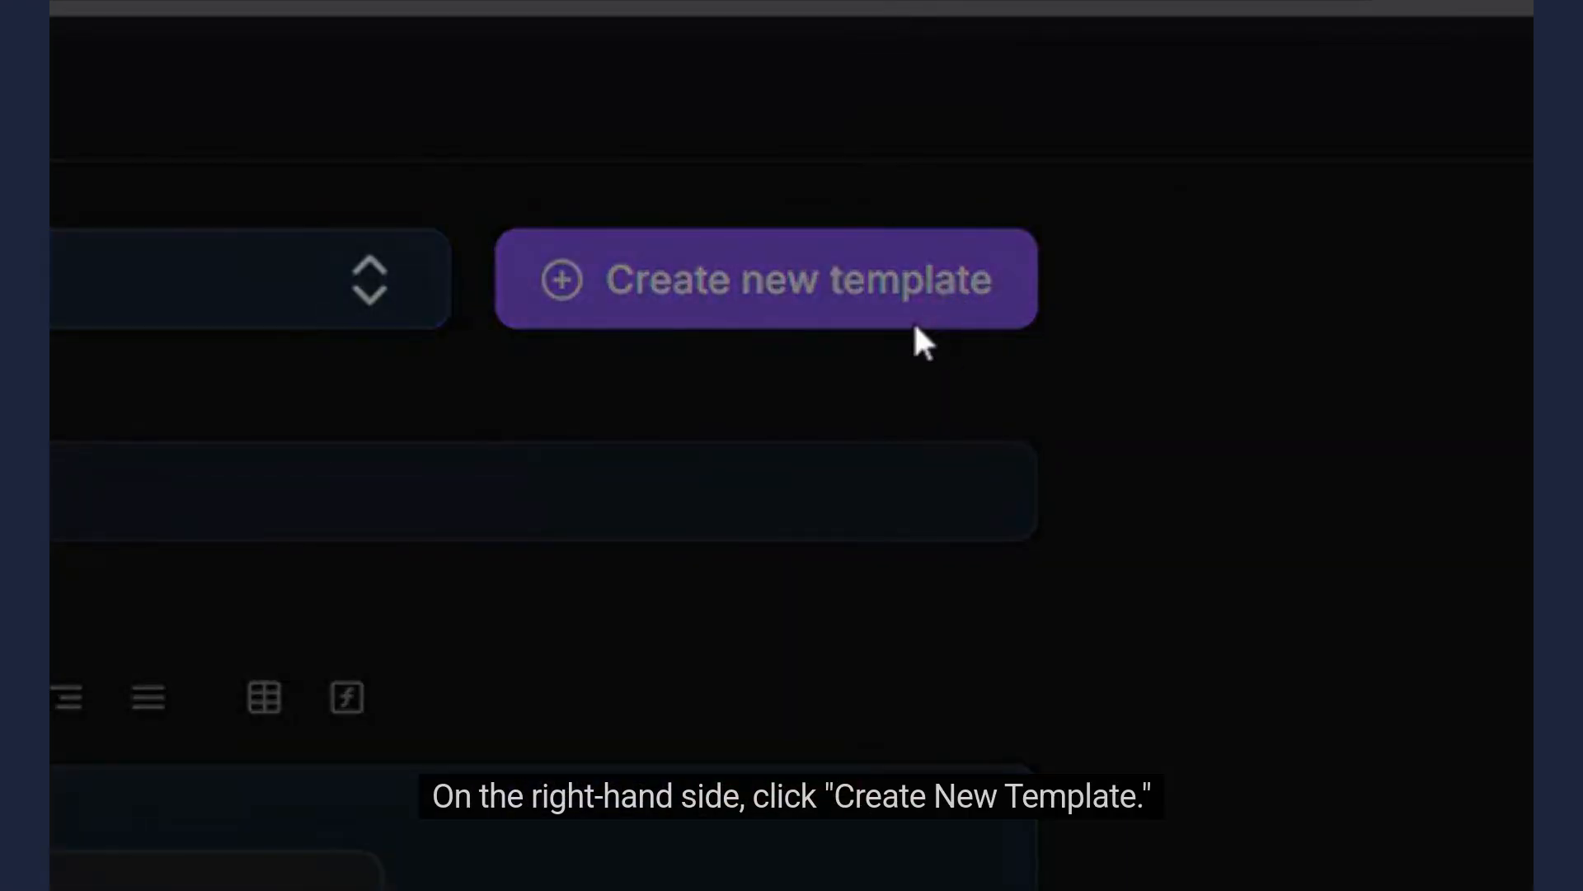
left_click(913, 323)
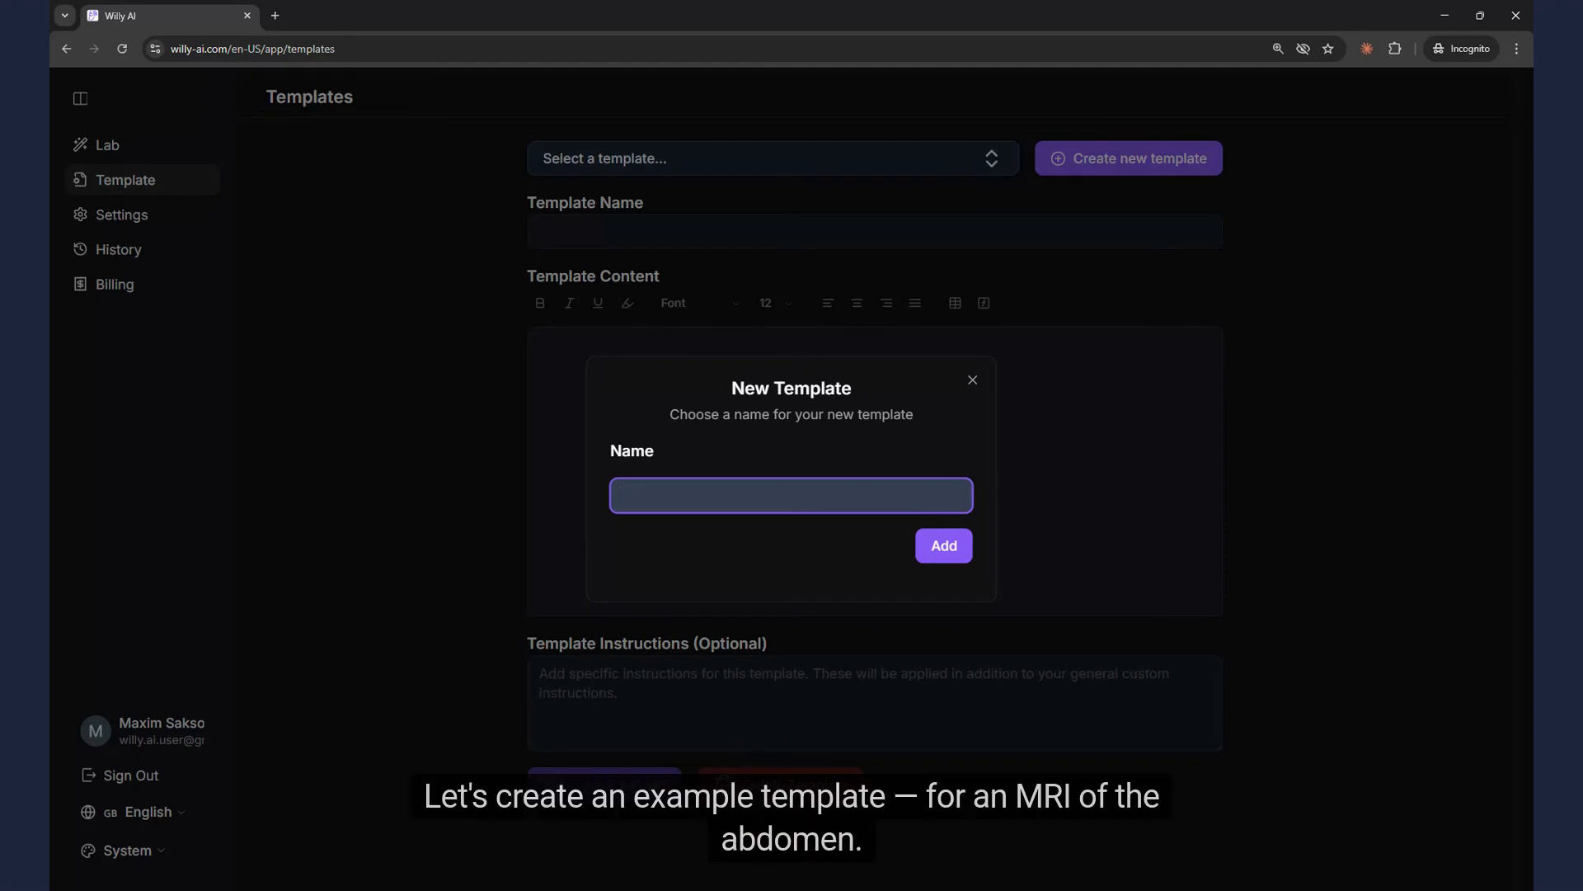
type("MRI of the abdomen")
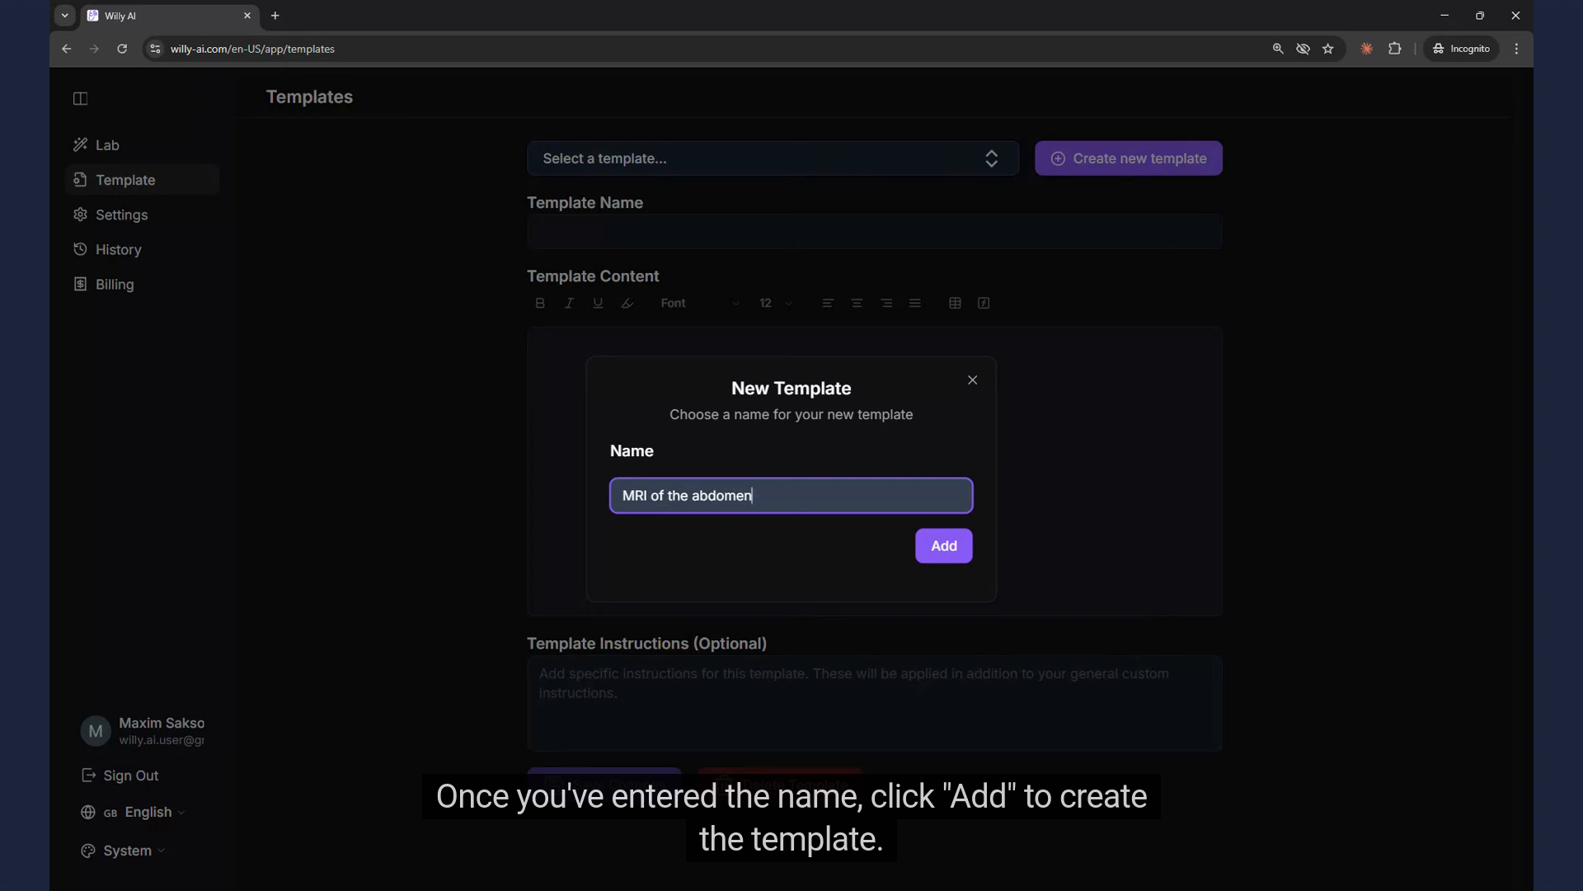
left_click(946, 553)
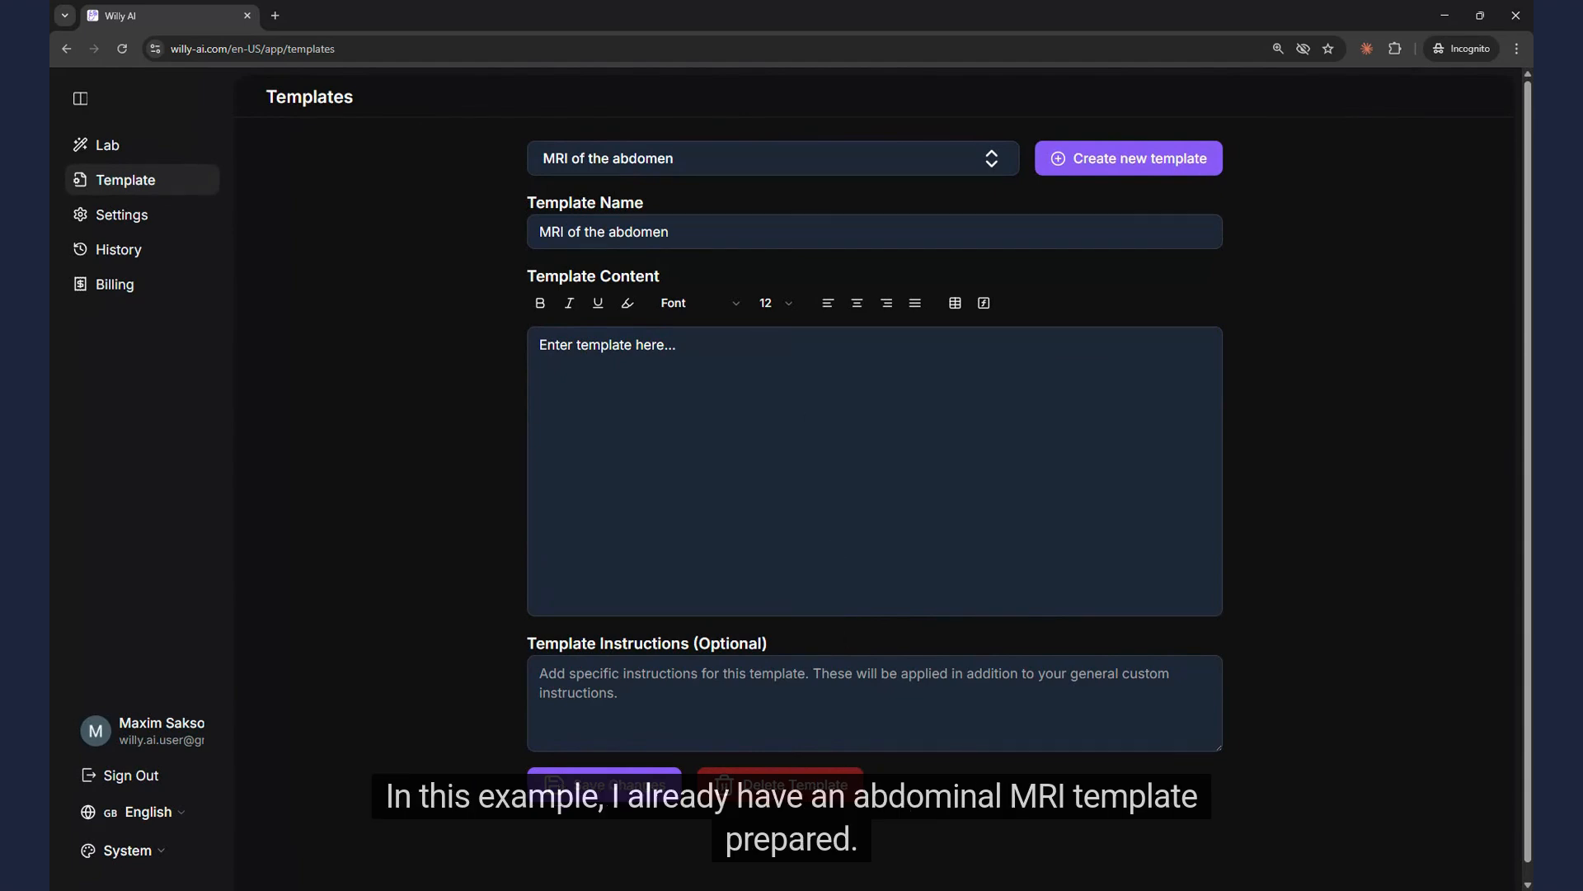
Step: Paste the prepared abdominal MRI template into the template content and separate "techniques." from "Dynamic" with a space
left_click(860, 400)
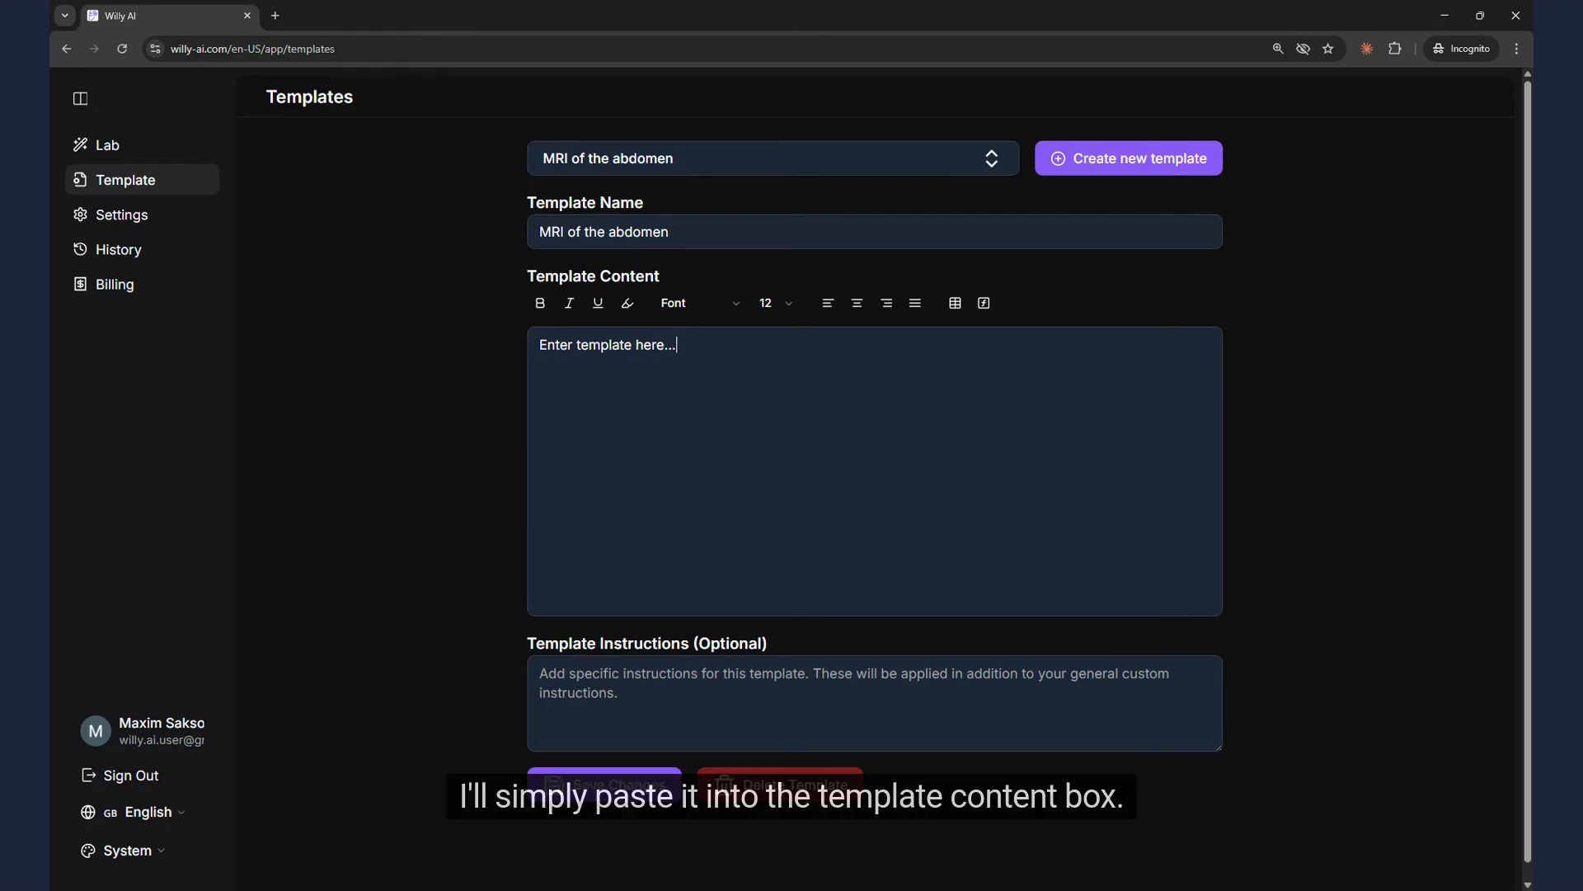
key("ctrl+v")
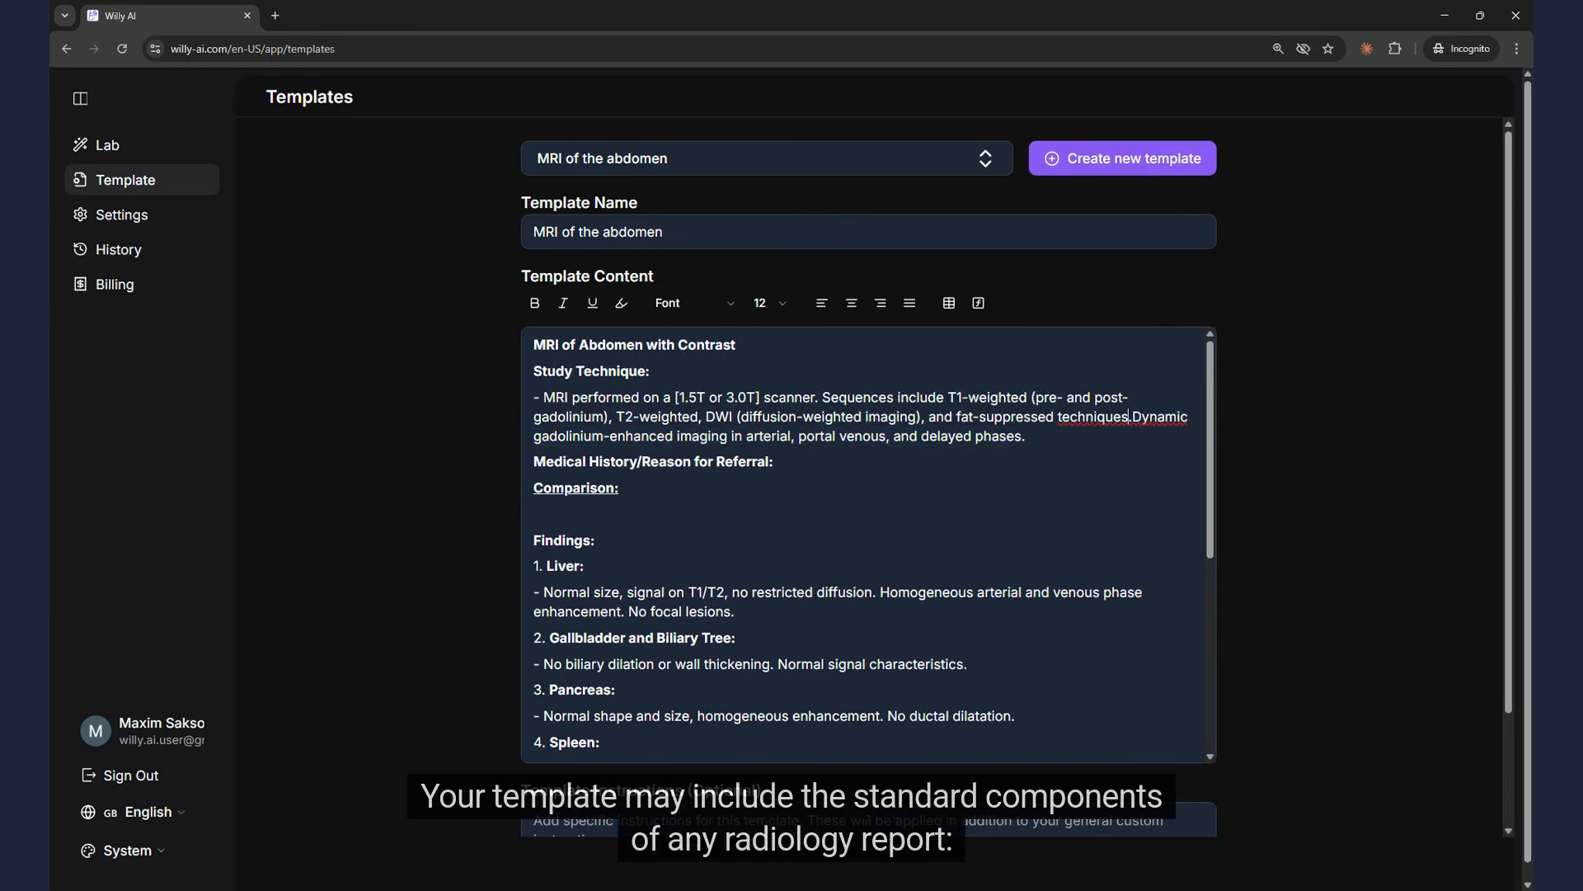
key("BackSpace")
key("Right")
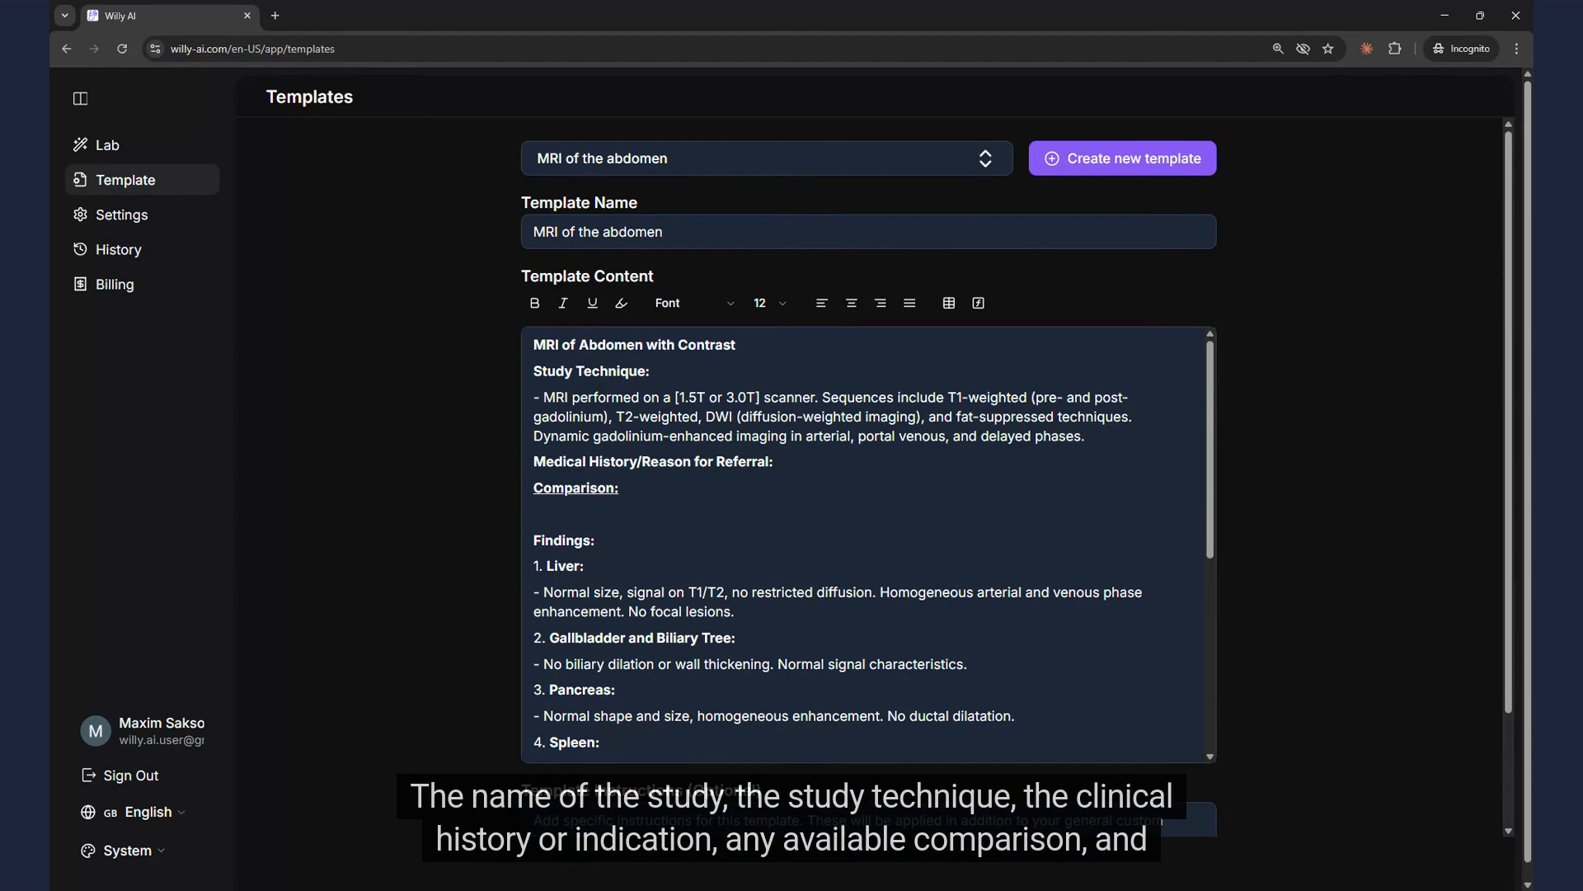
Step: Review the template's medical history, comparison, organ findings and summary sections
left_click_drag(534, 463, 620, 489)
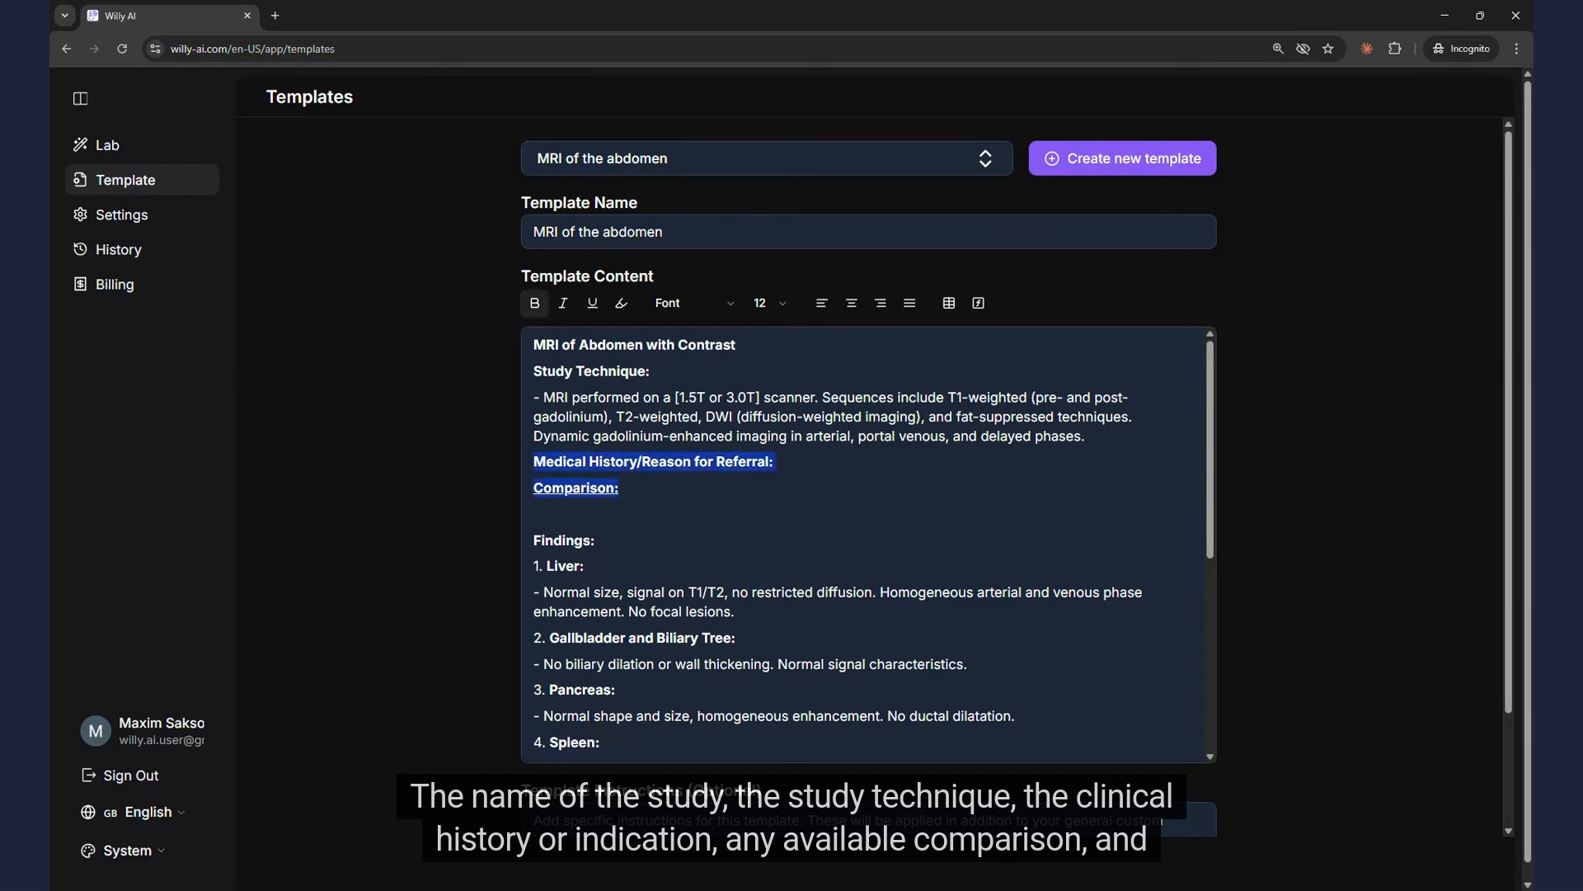
left_click(587, 566)
scroll(866, 544, "down", 2)
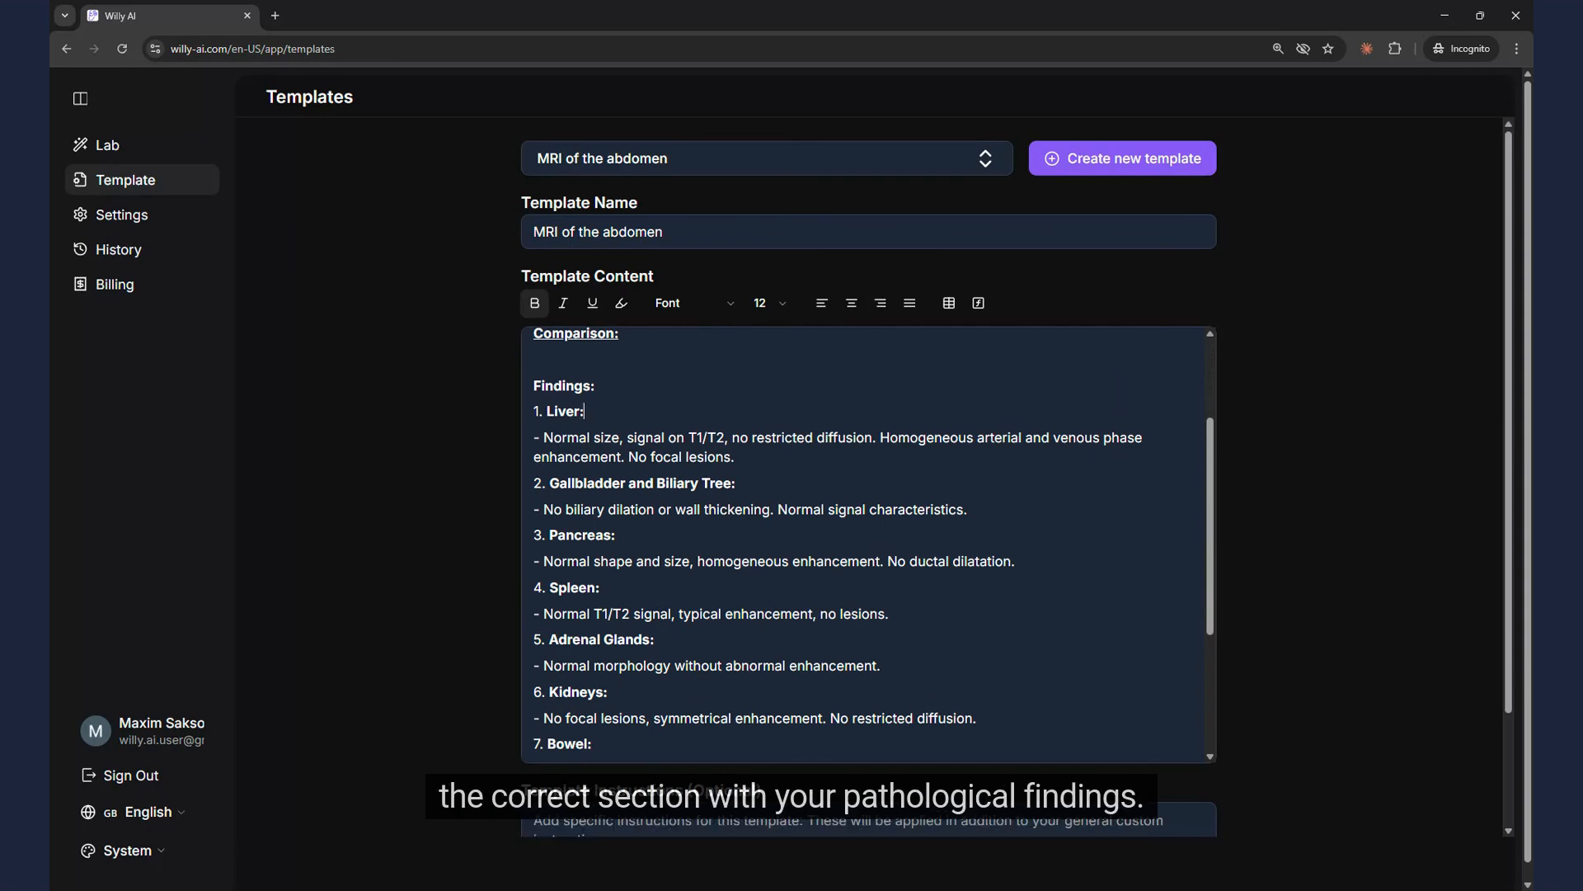
scroll(866, 536, "down", 3)
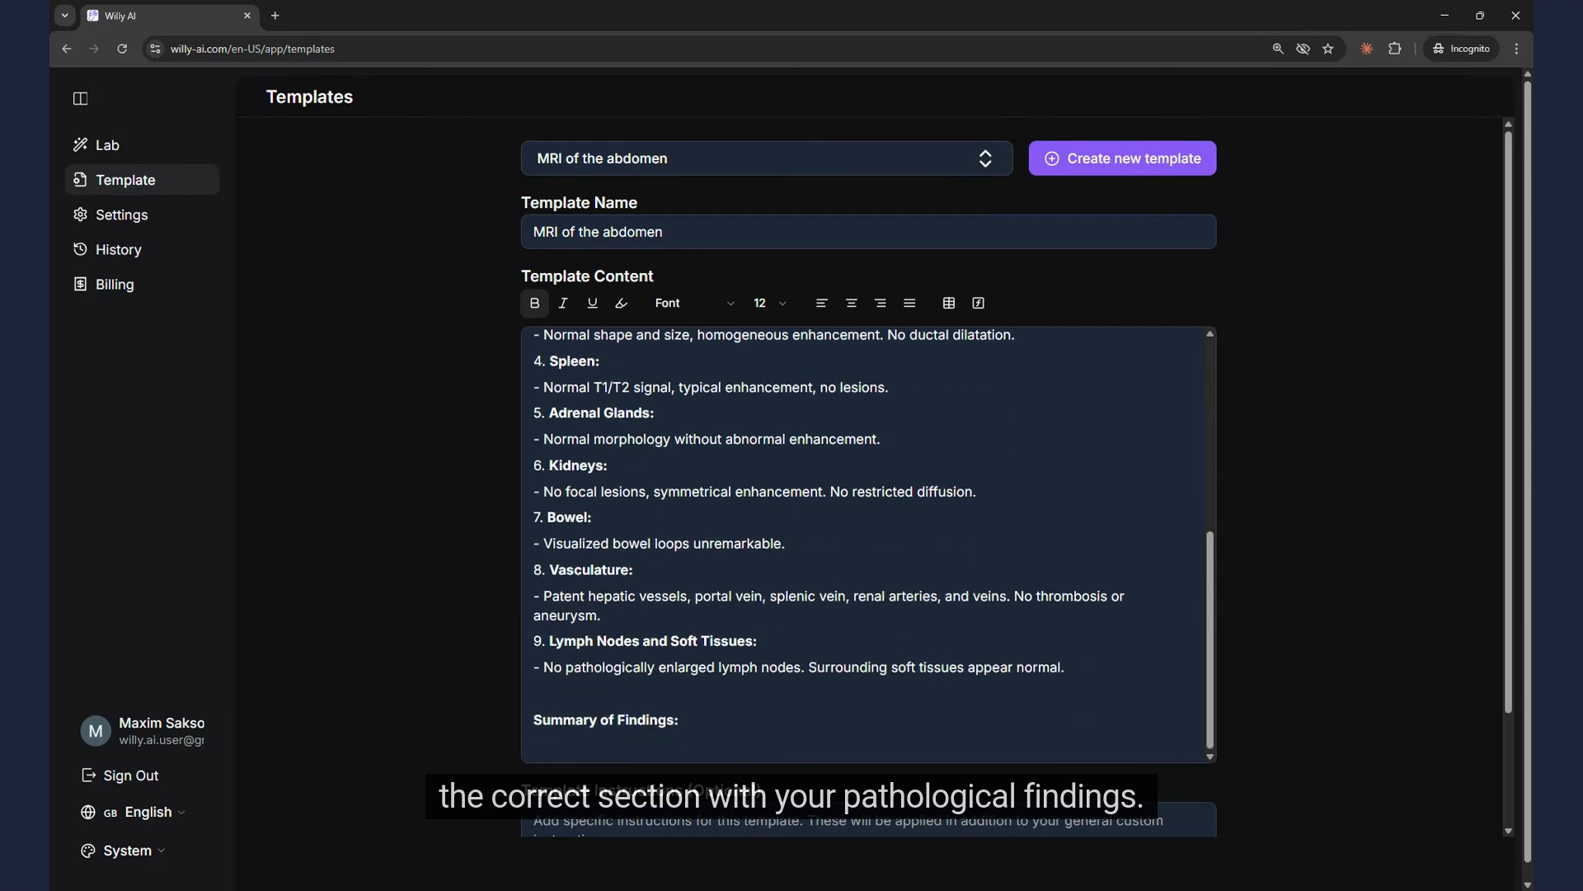
left_click_drag(534, 720, 678, 720)
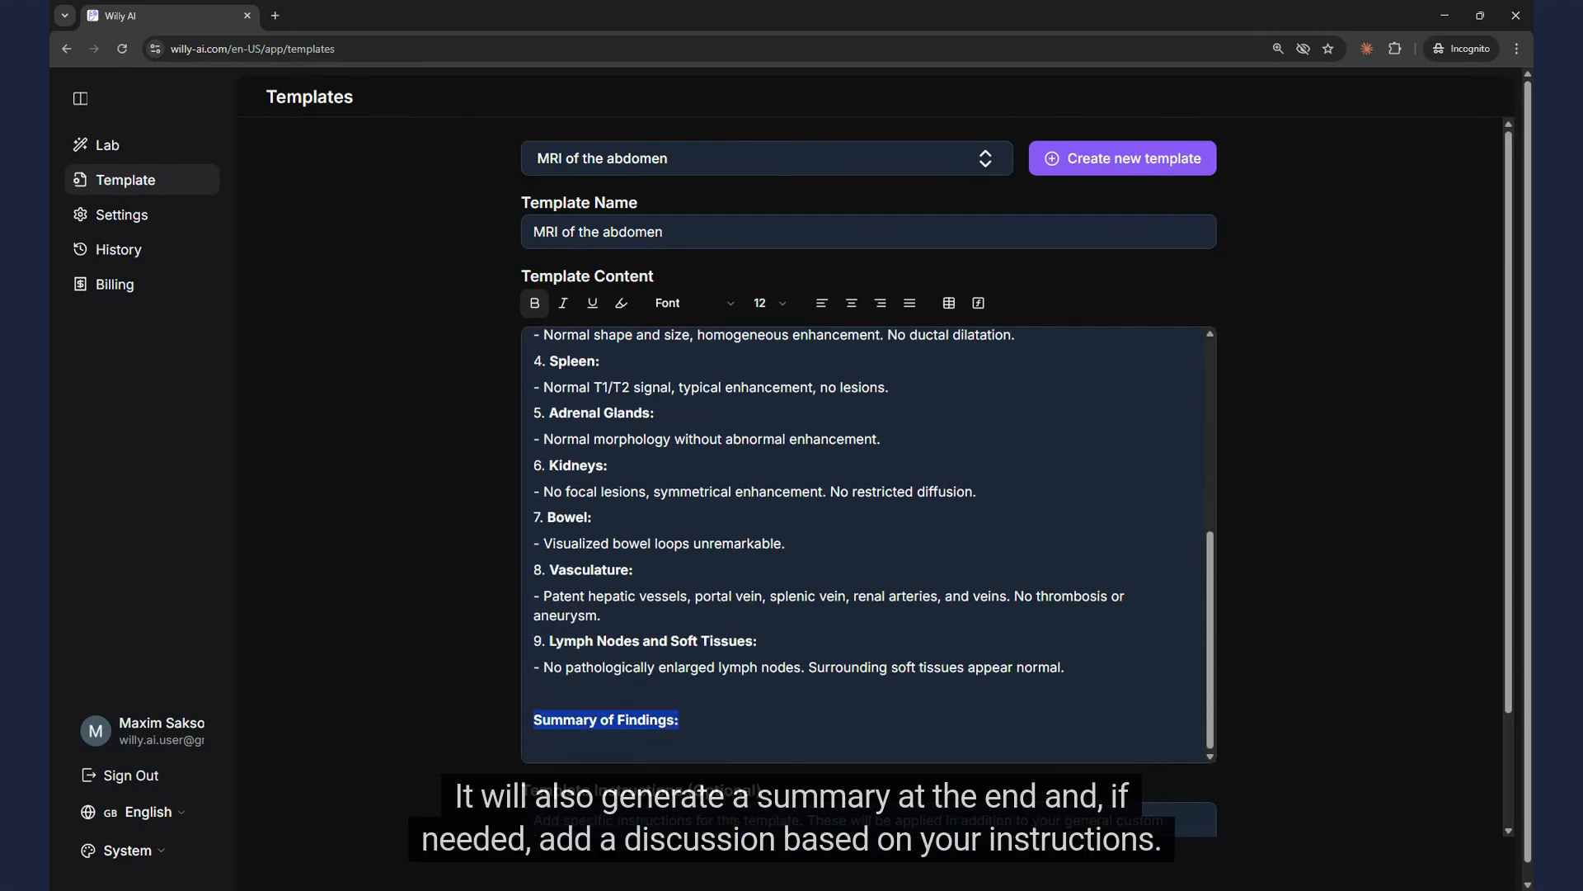
scroll(866, 544, "up", 5)
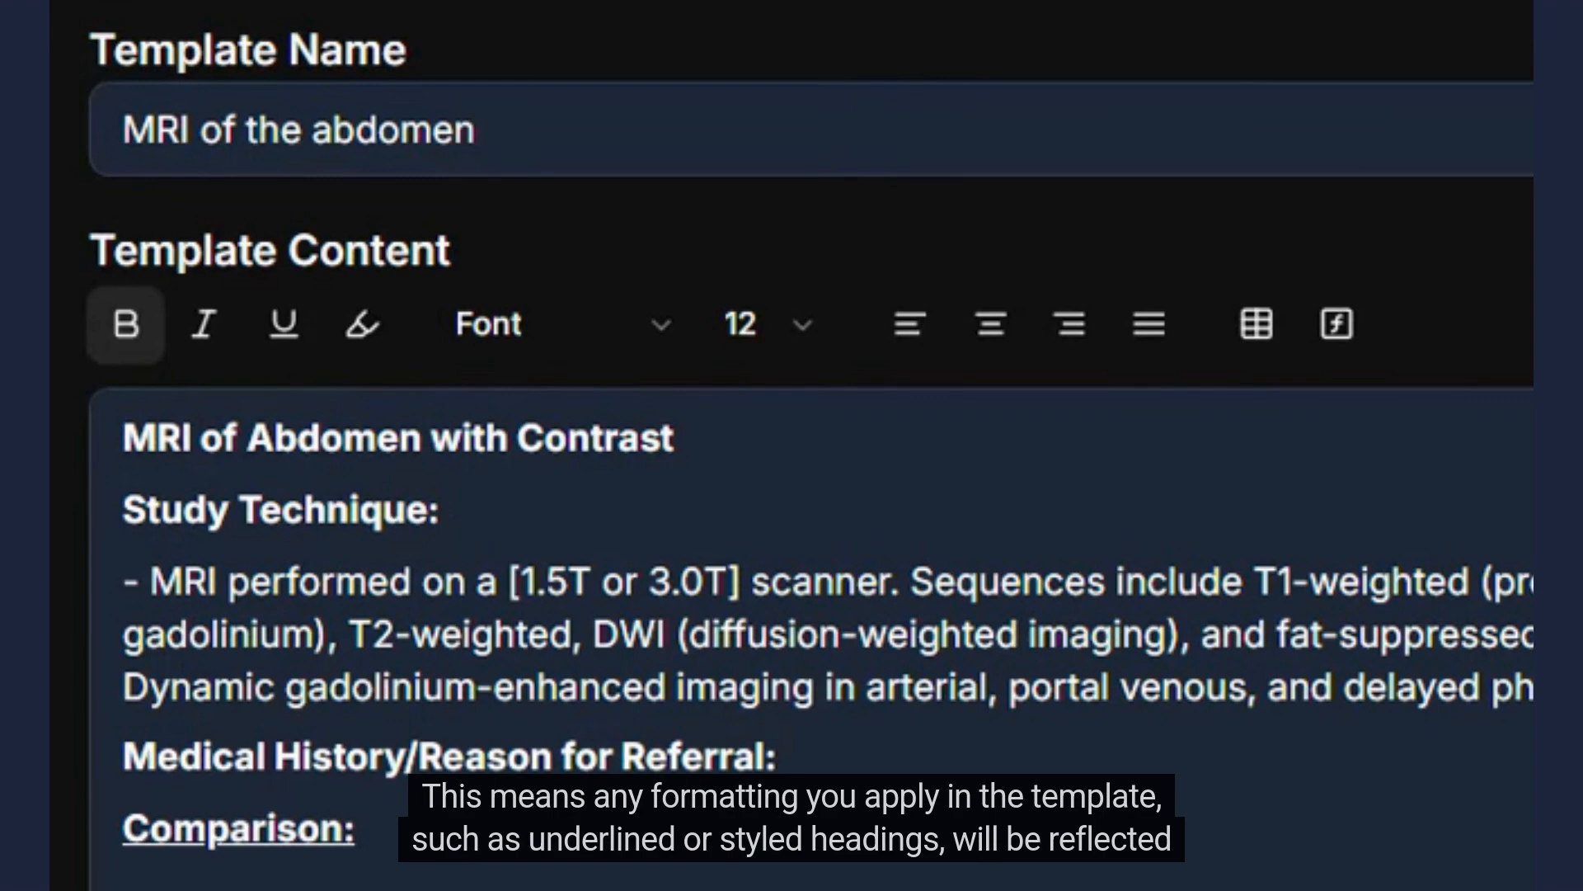
Step: Underline the "MRI of Abdomen with Contrast" heading and set the font of the whole template content to Tahoma
left_click_drag(123, 437, 673, 437)
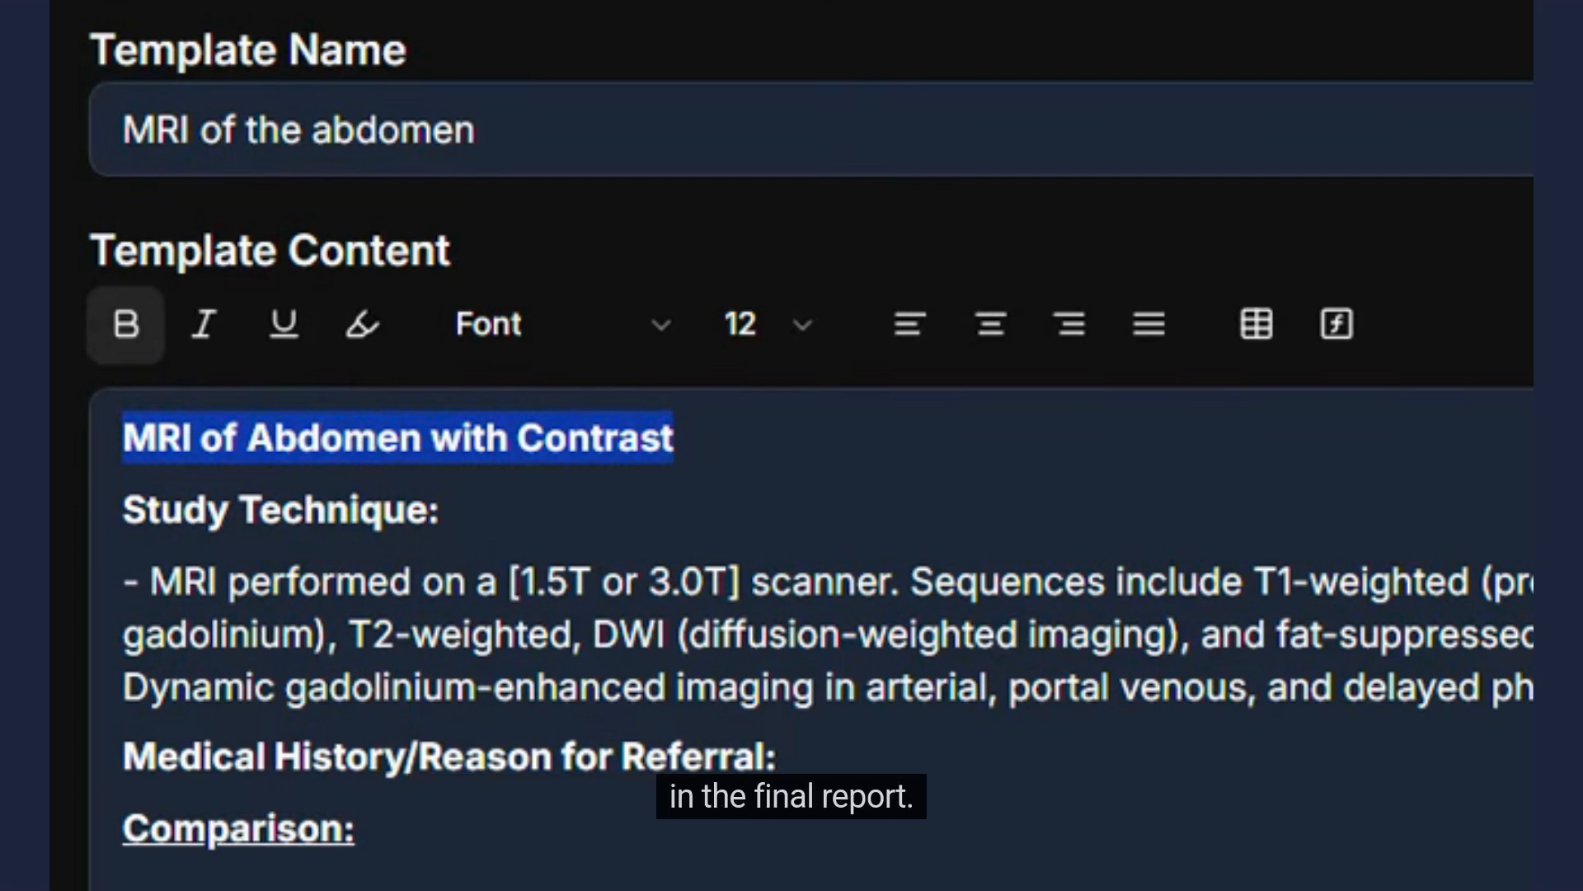
left_click(284, 329)
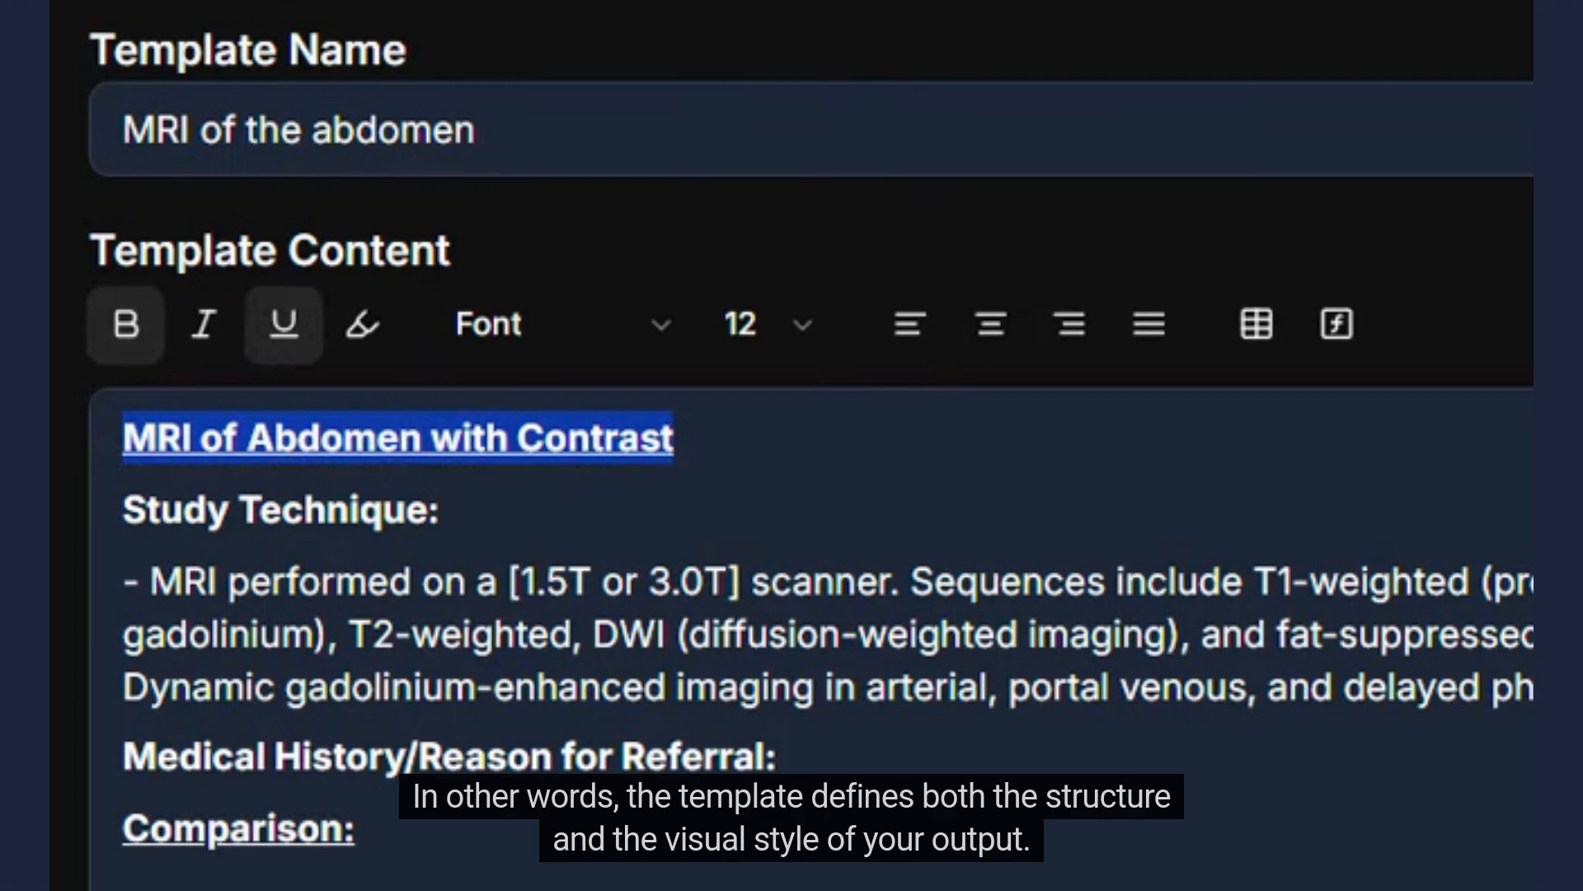
left_click(131, 882)
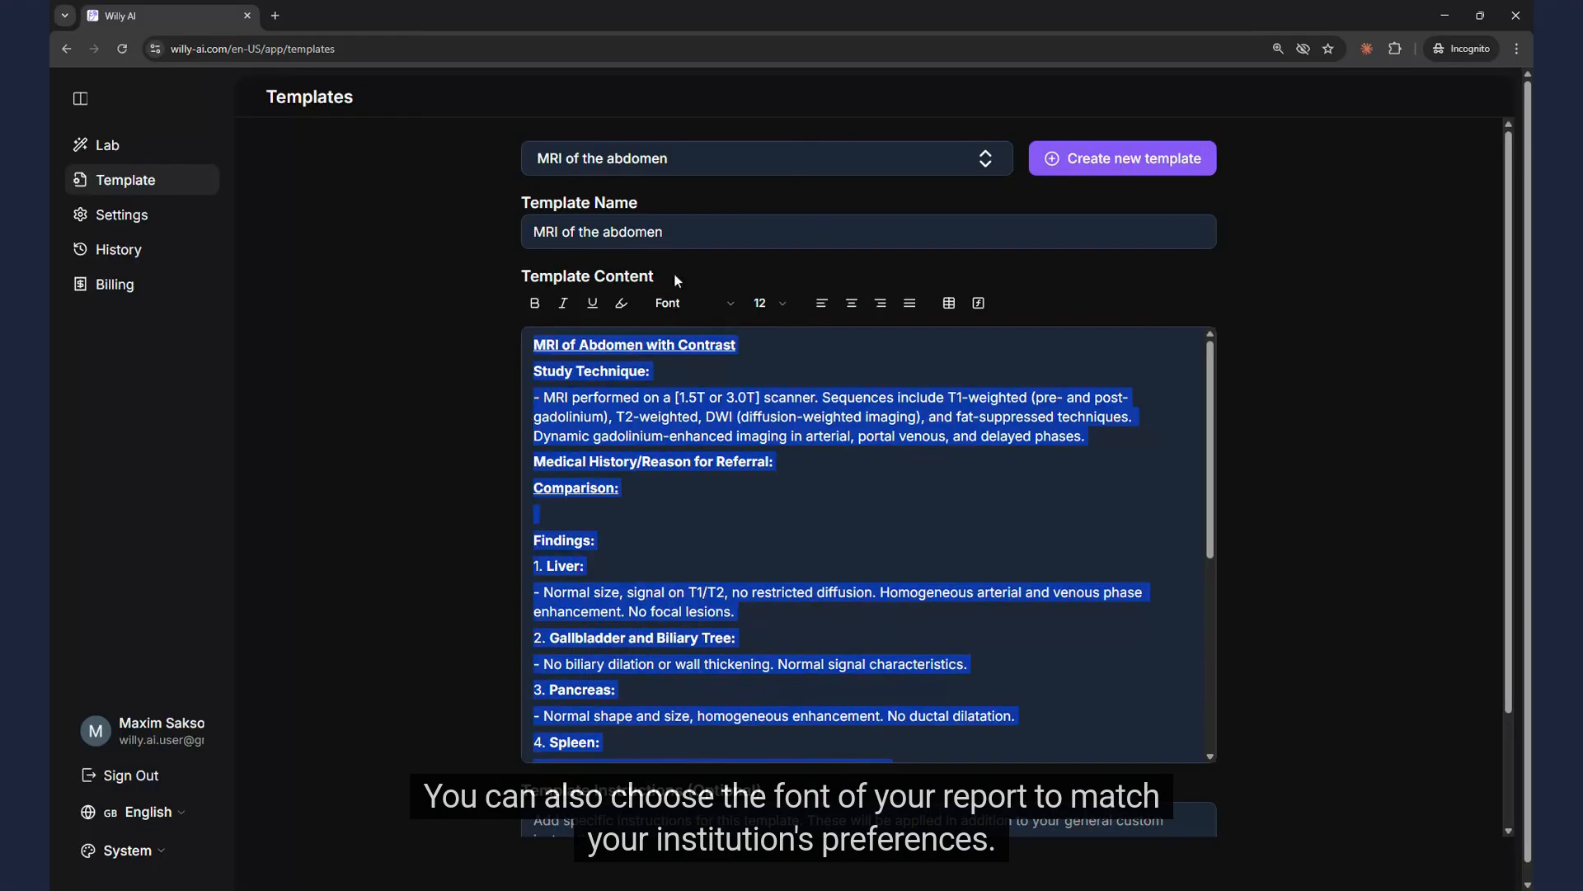
left_click(554, 337)
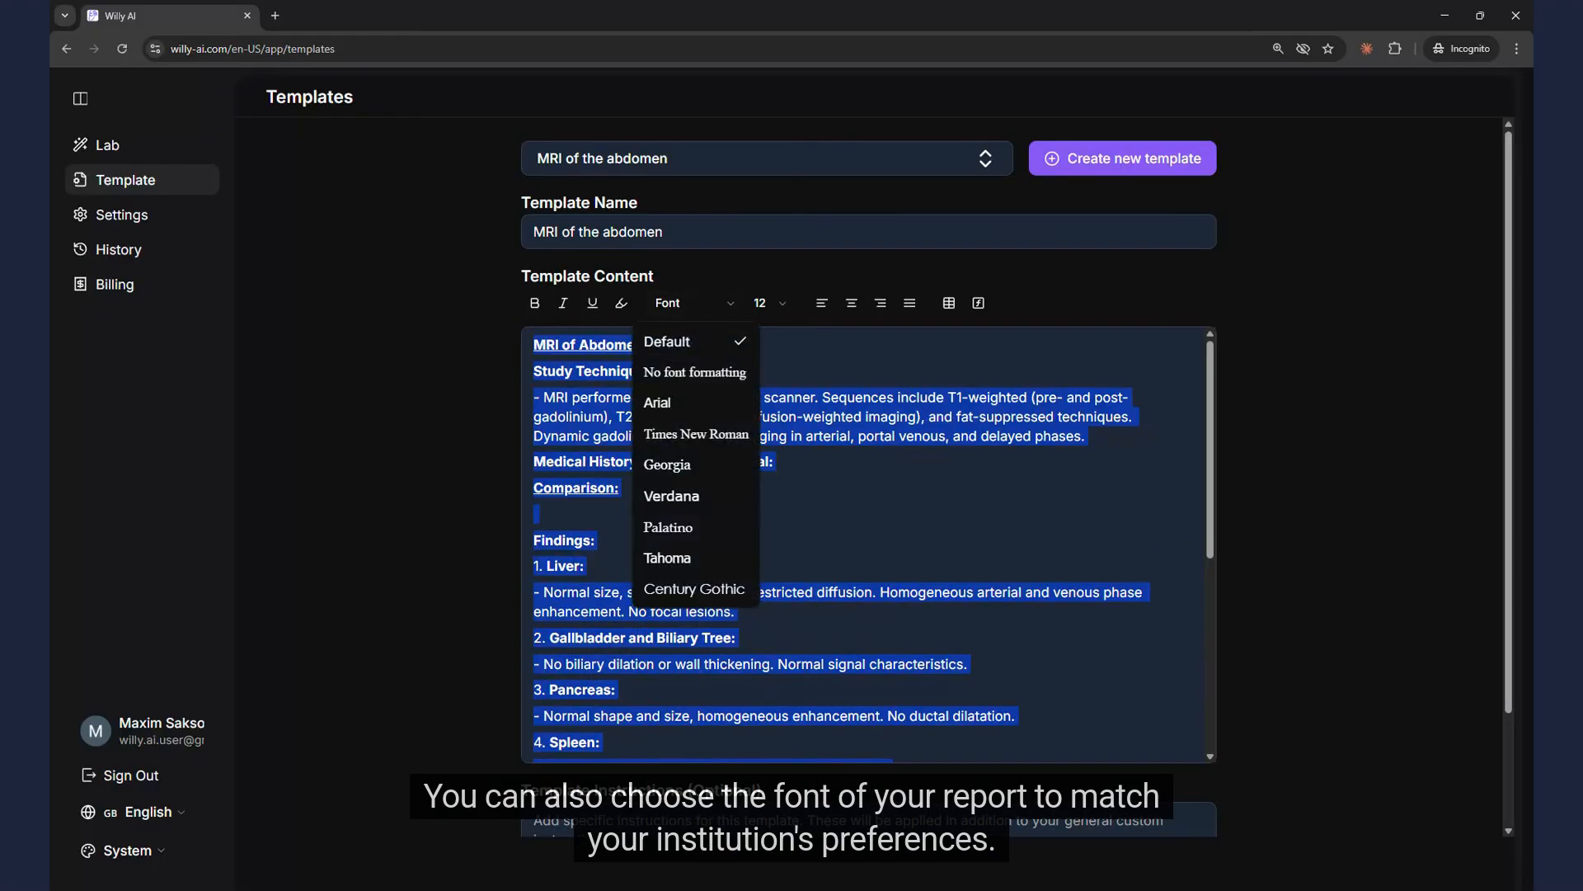
left_click(669, 559)
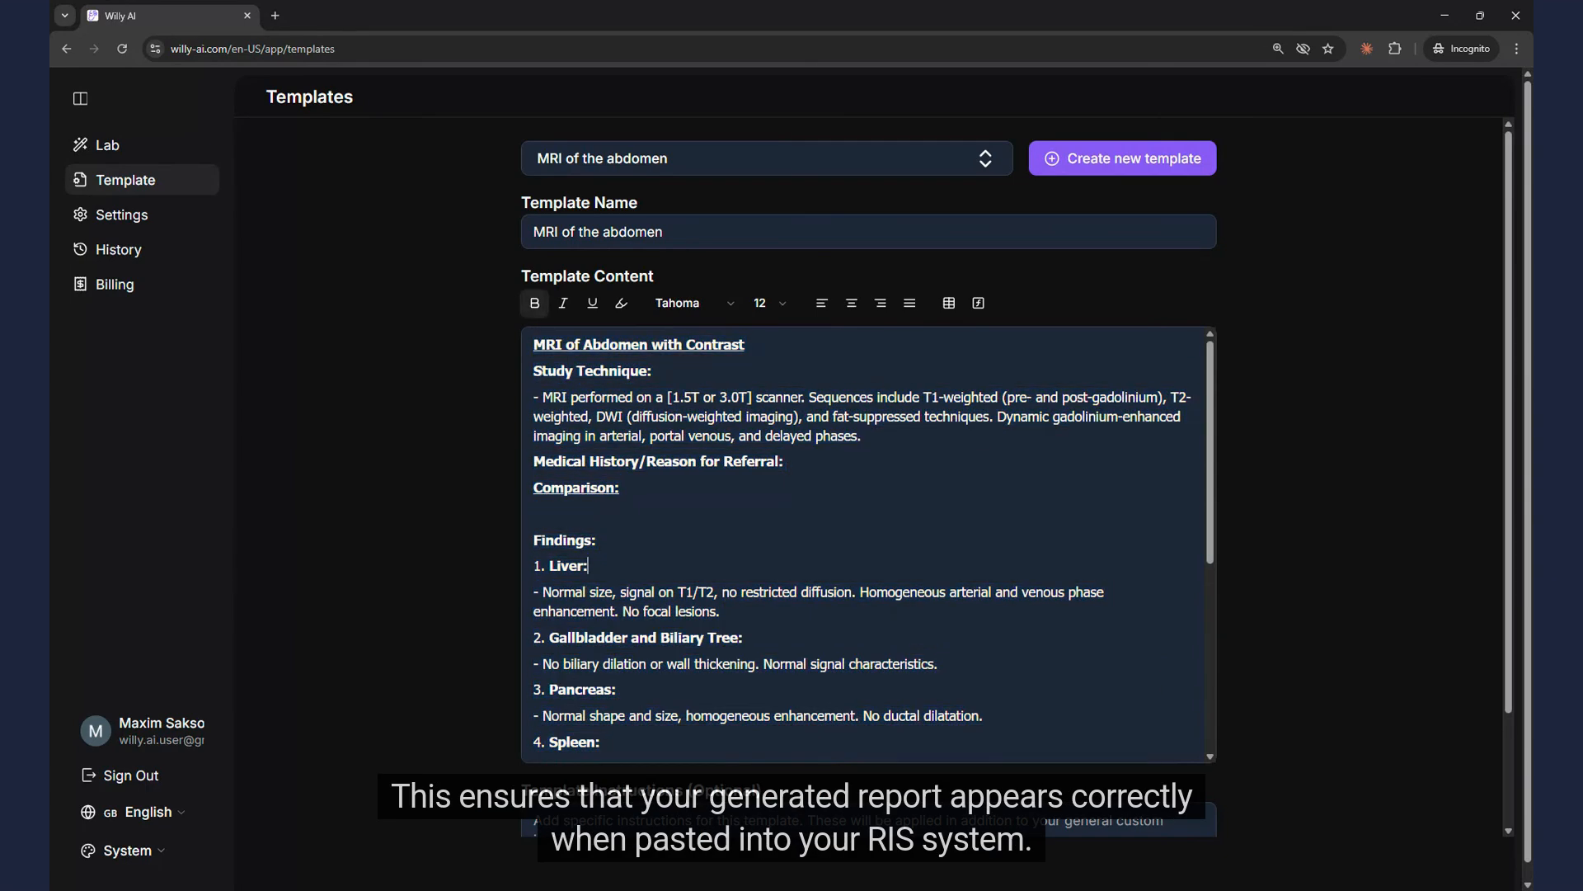
Step: Add the template instruction "whenever describing "Fatty liver" - write in the report - there is a T1 OPP signal drop consistent with fatty liver infiltration."
scroll(866, 545, "down", 4)
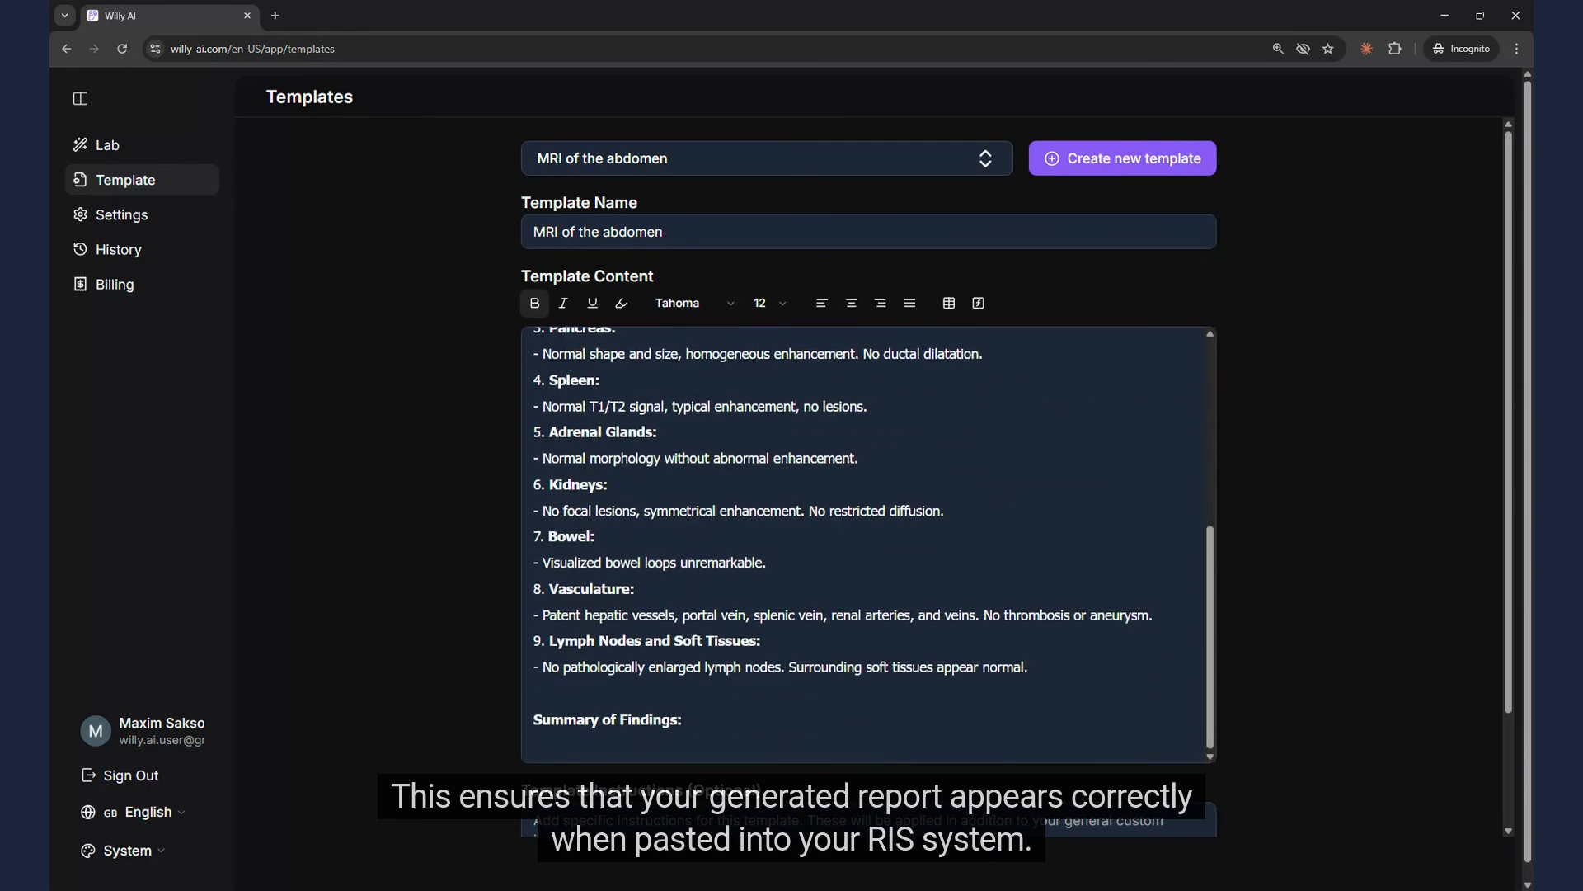
scroll(371, 623, "down", 2)
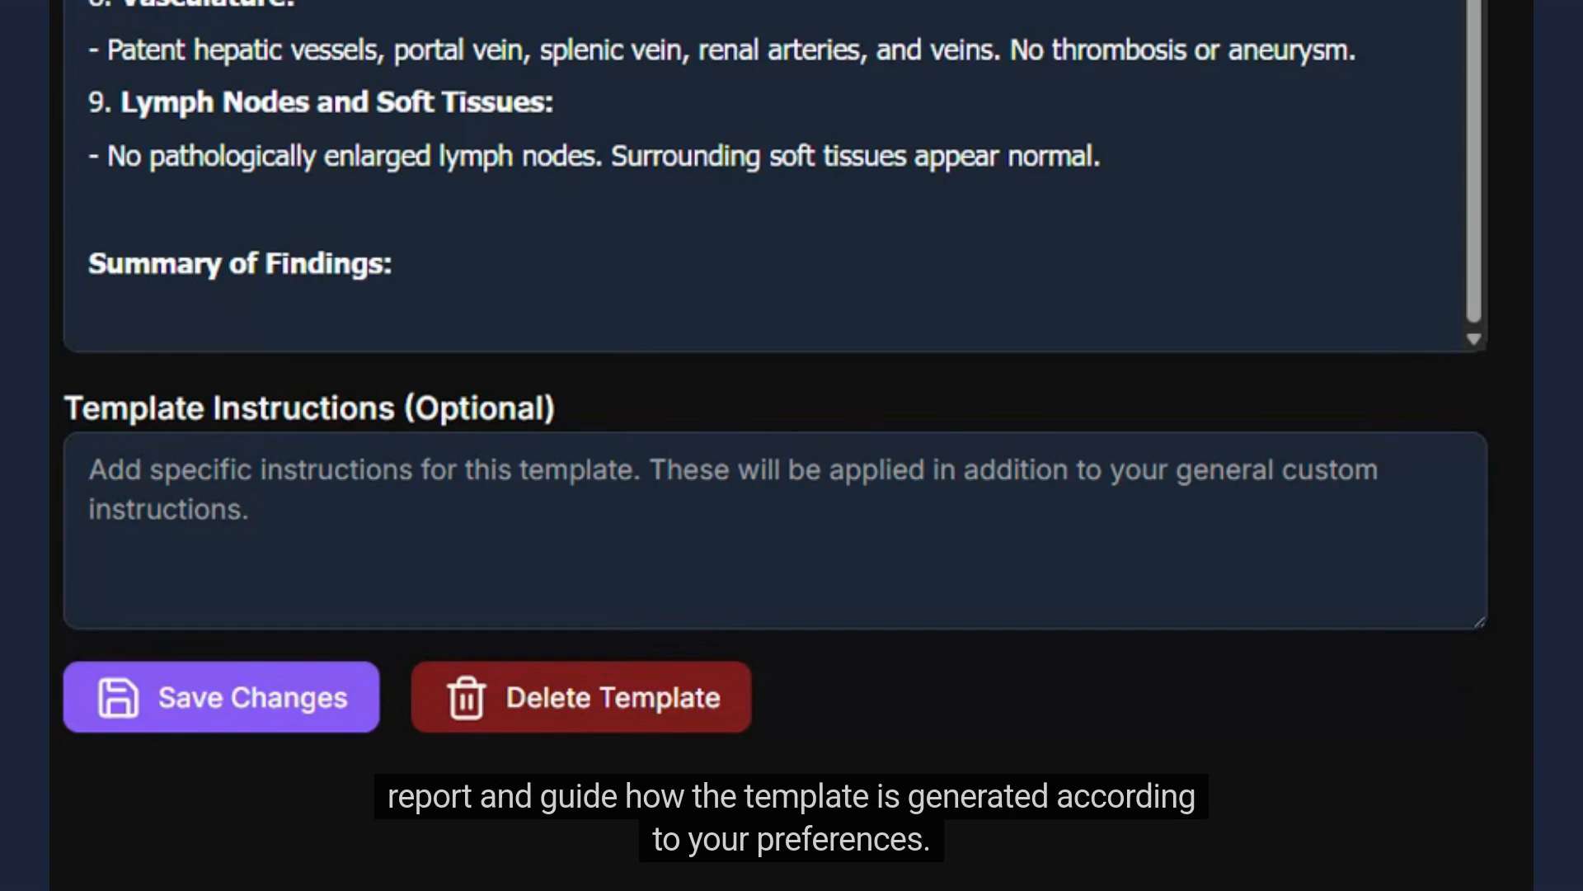
left_click(652, 470)
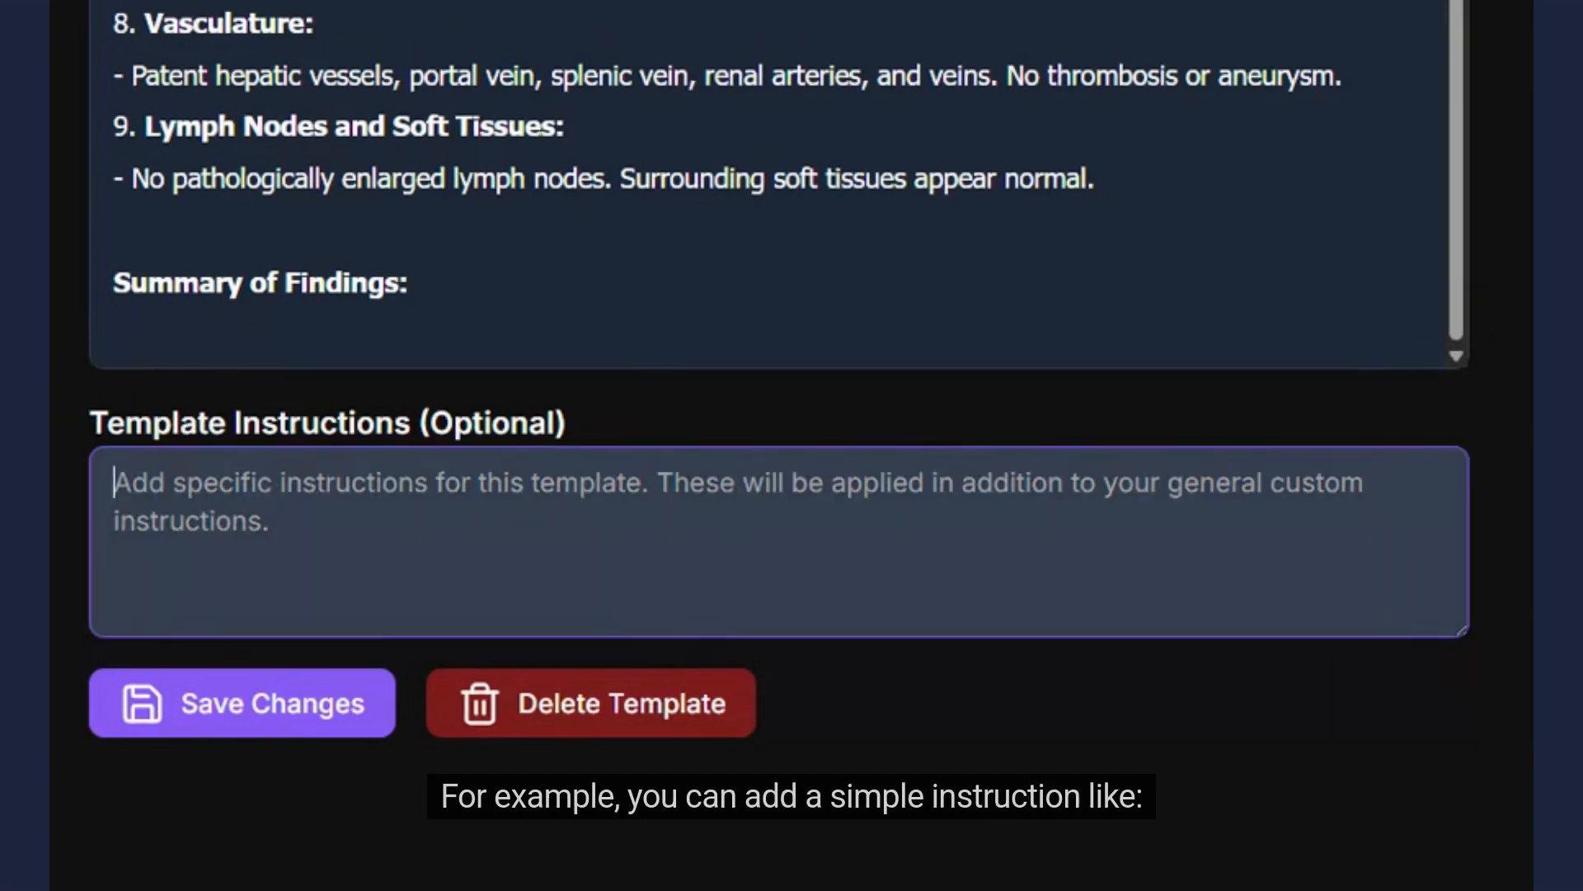
type("whenmever")
key("BackSpace")
key("BackSpace")
key("BackSpace")
key("BackSpace")
key("BackSpace")
key("BackSpace")
type("ever")
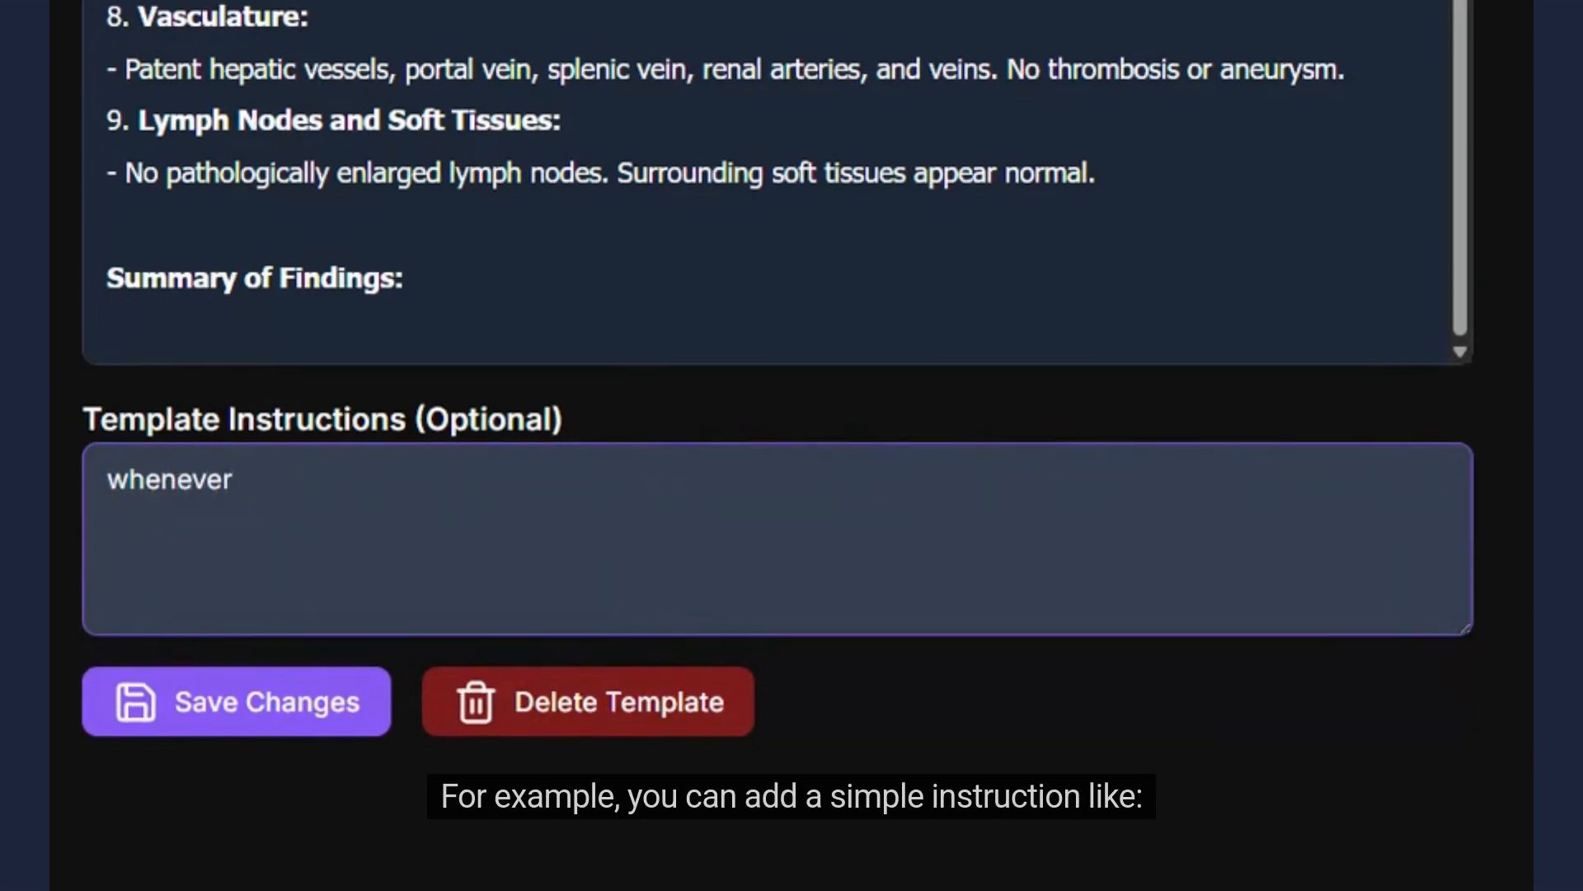
type(" describing \"Fatty liver\" - write in the")
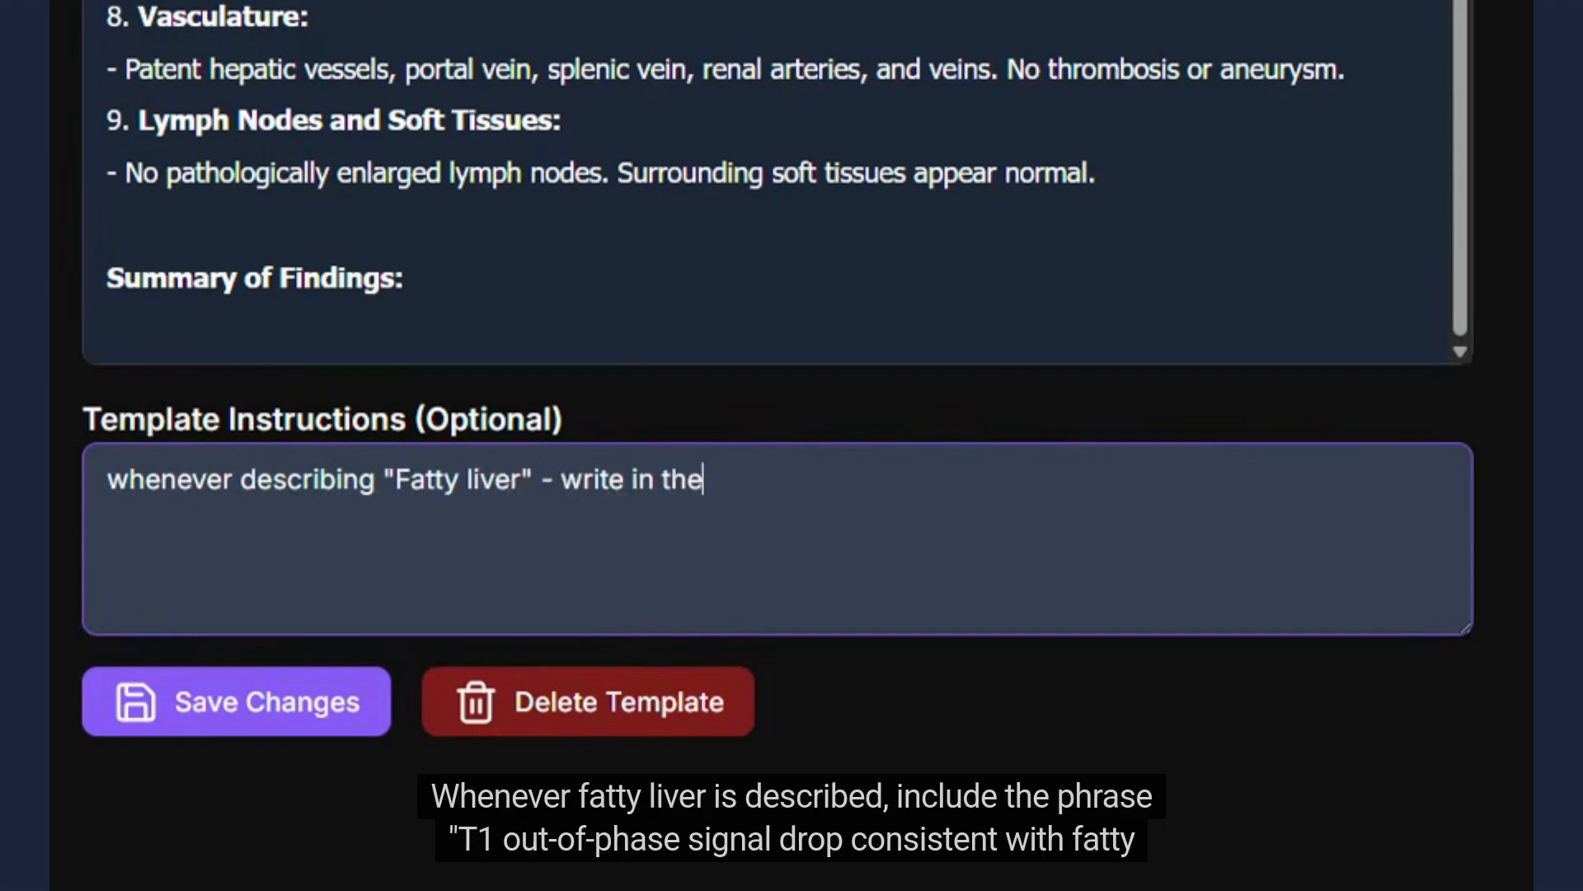
type(" report - there is a T1")
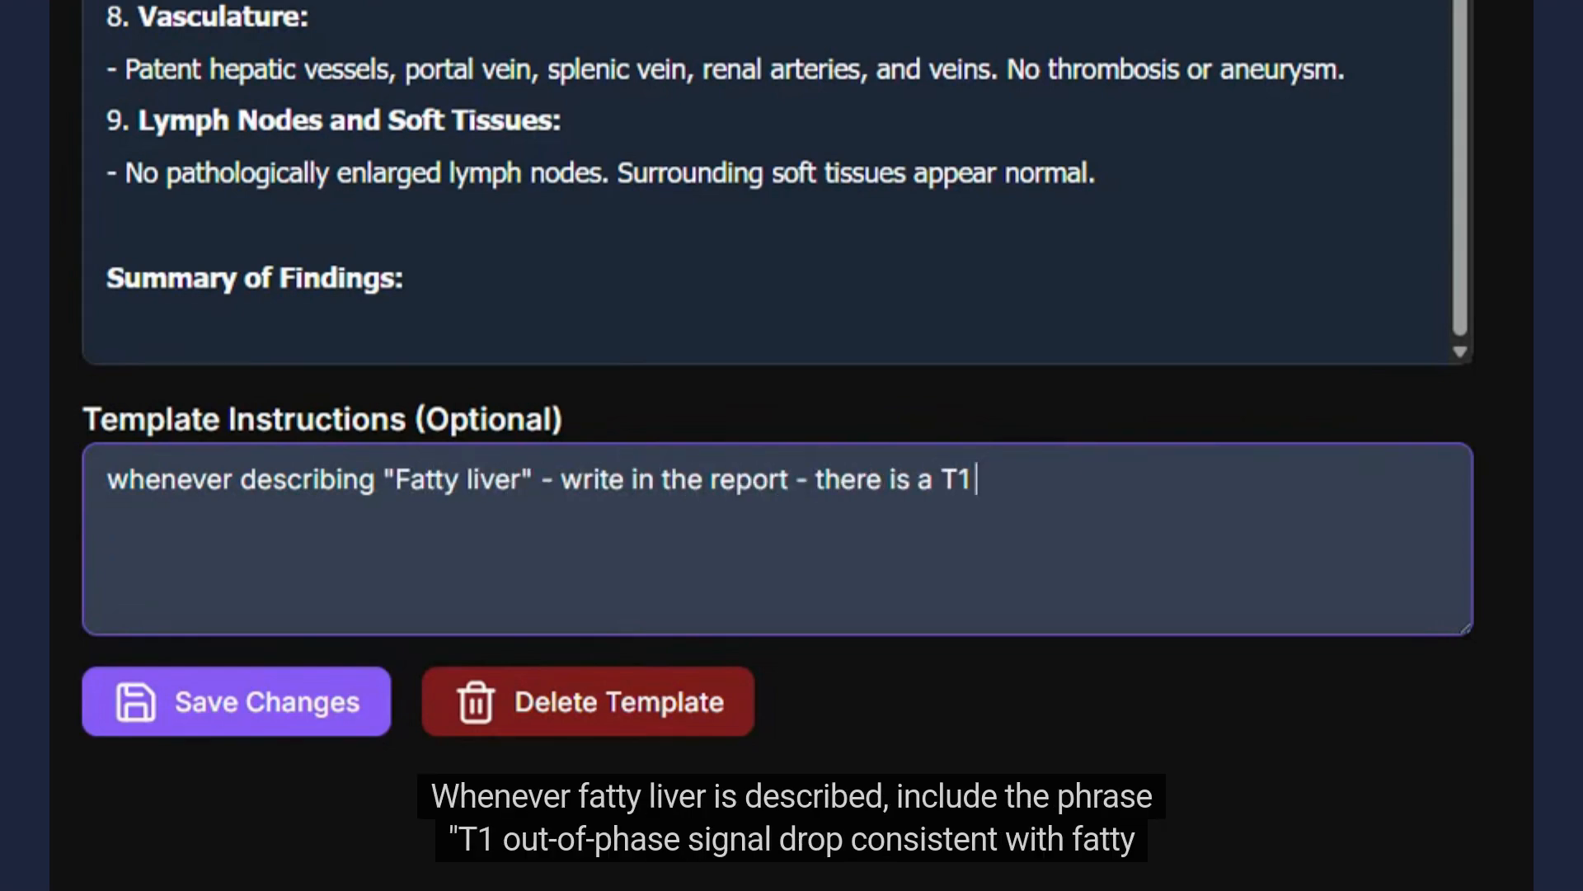
type(" OPP signal drop")
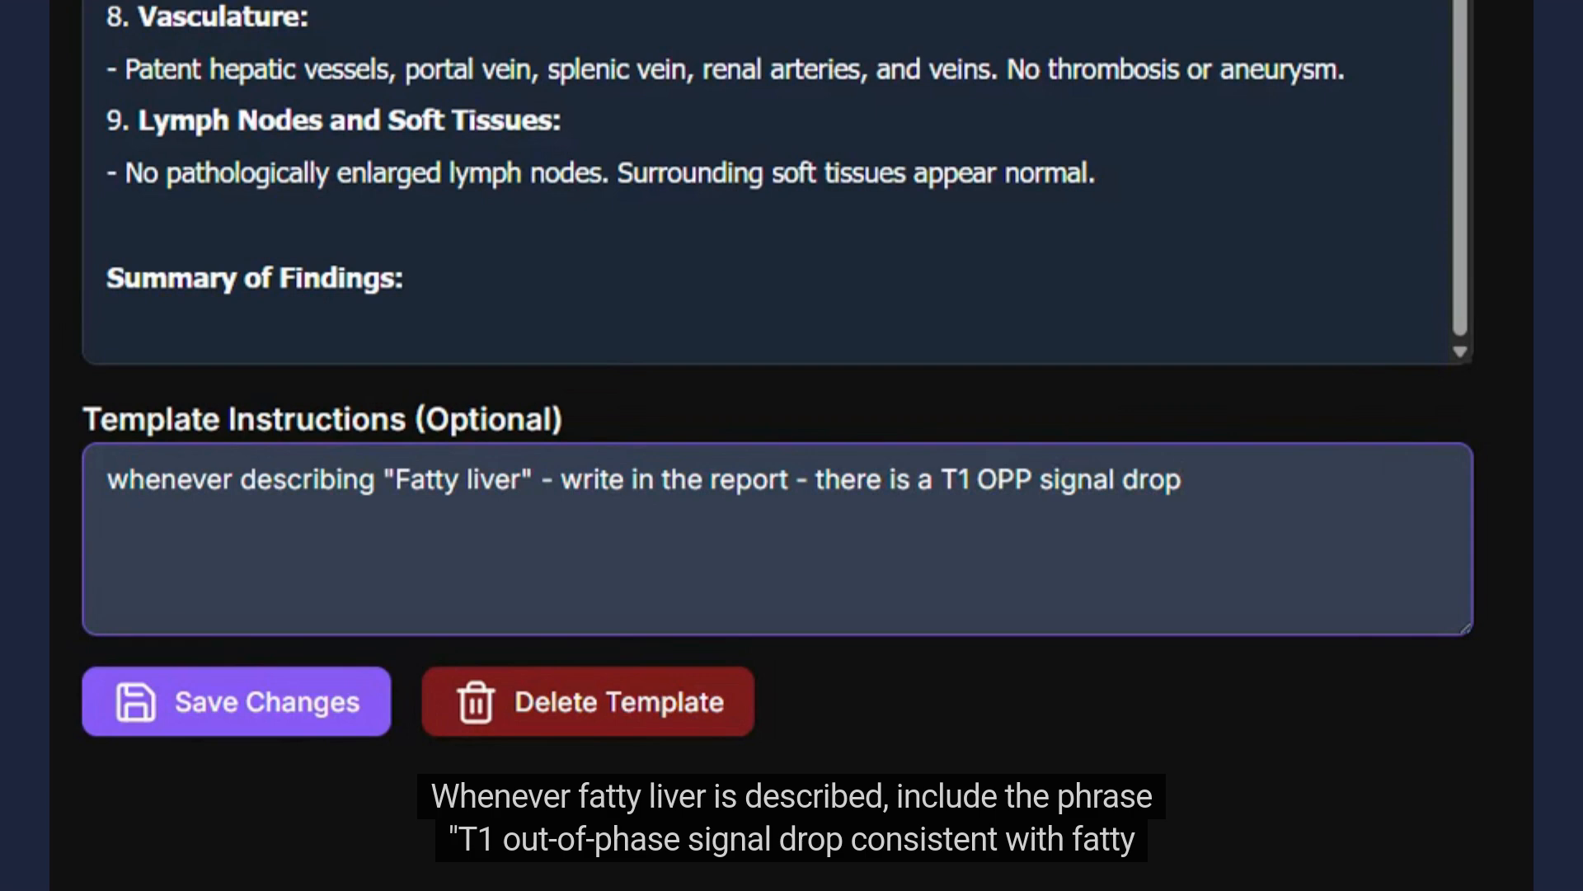
type(" consistent with fattu l;iver infiltration.")
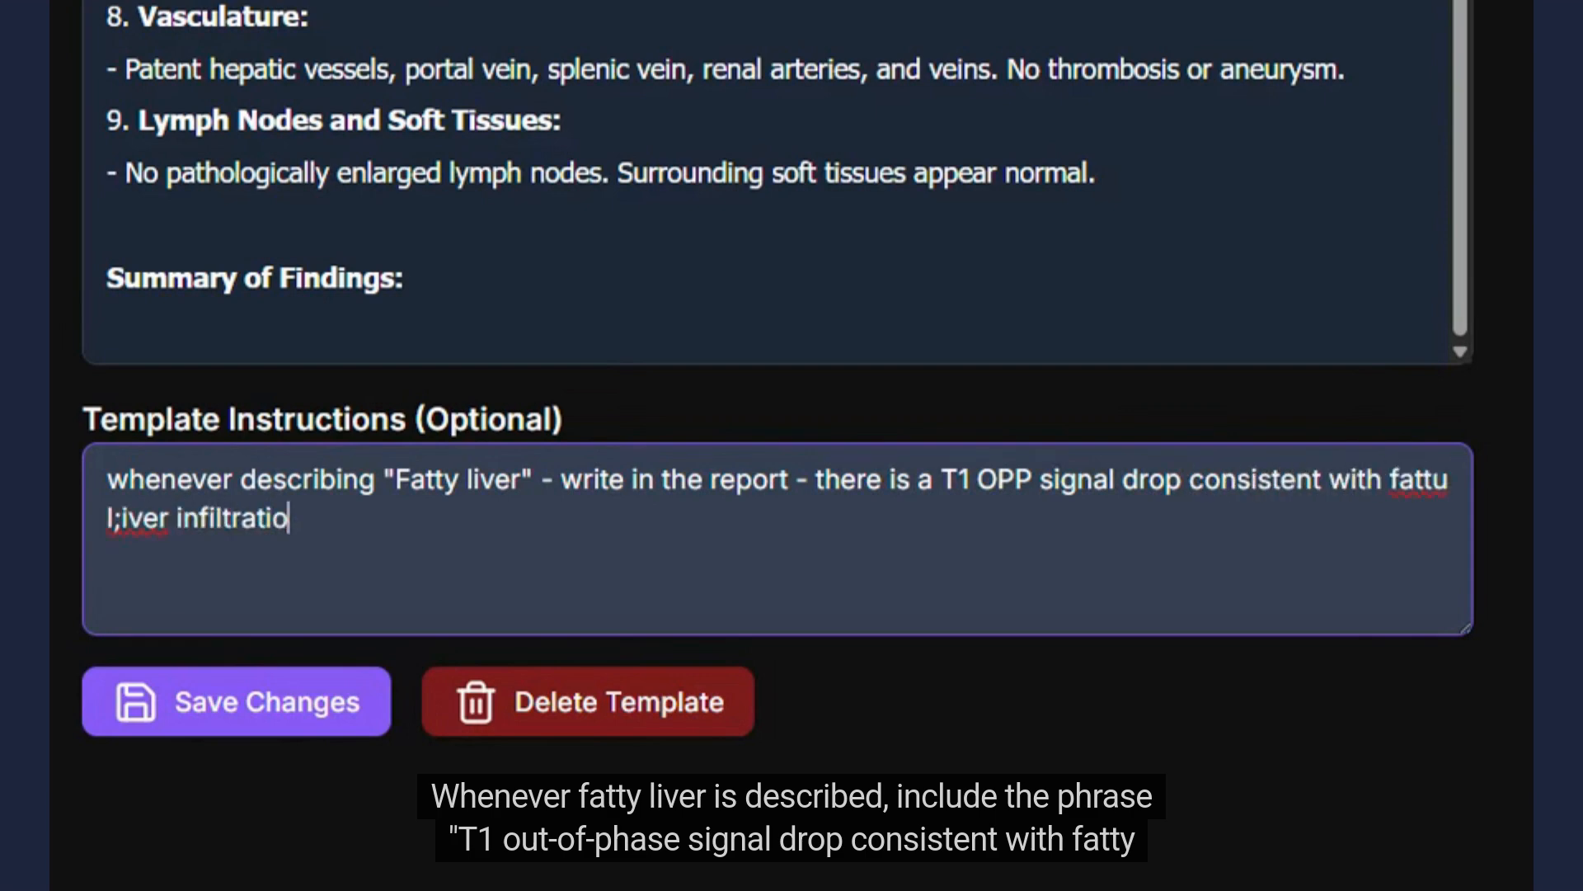
key("ctrl+Left")
key("ctrl+Left")
key("BackSpace")
key("Left")
key("Left")
key("BackSpace")
type("y")
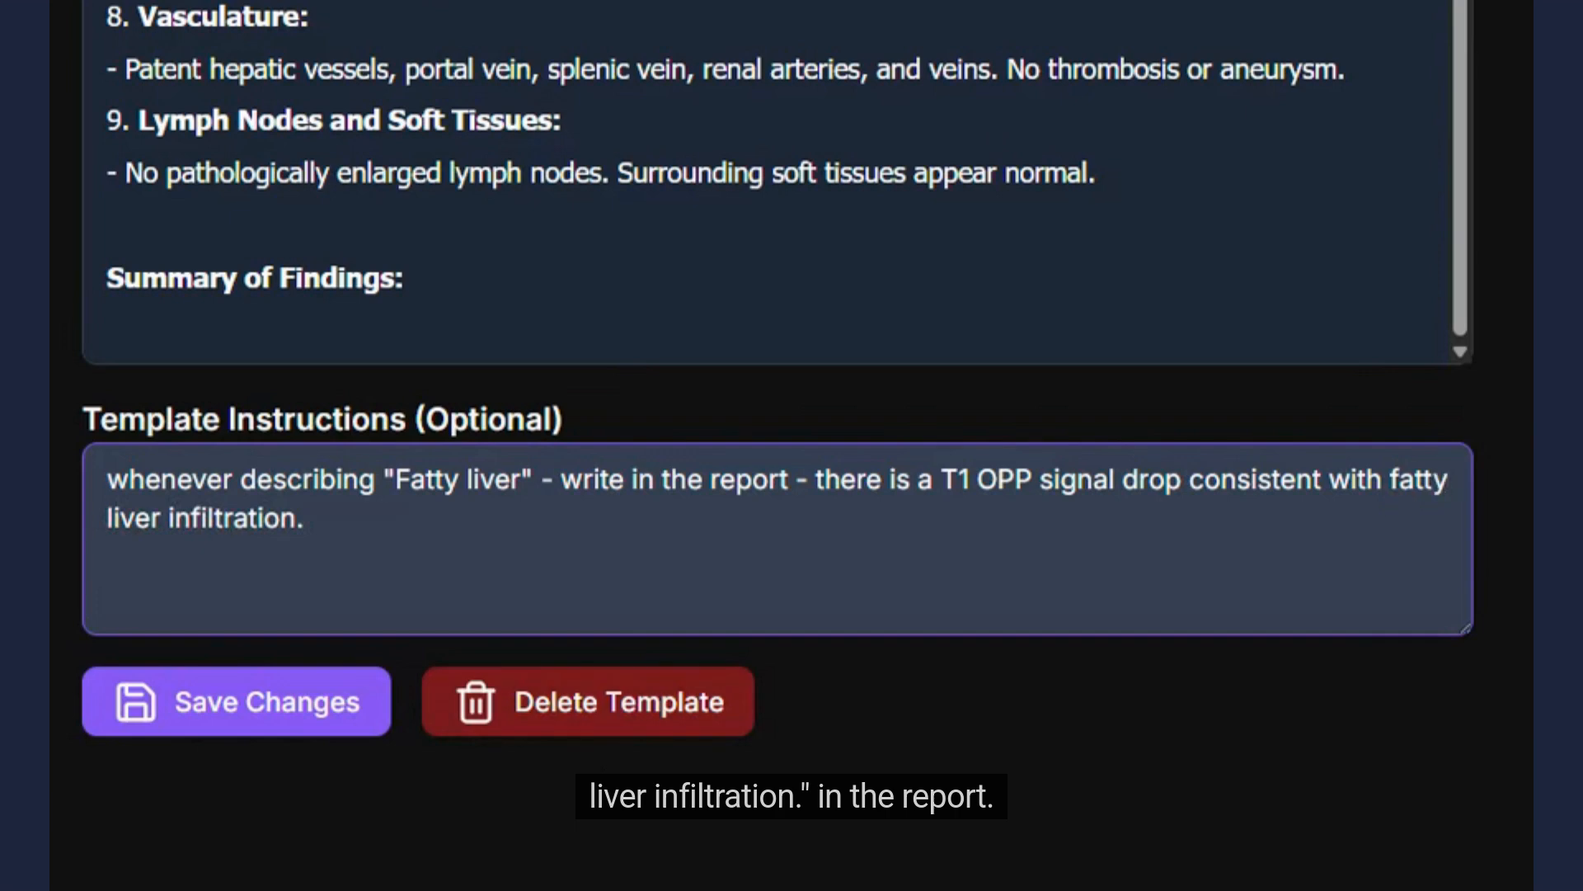
Step: Add instruction "when generating summary always include a finding related to the main clinical question as the first point of the summary wheatear it is normal or abnormal."
key("Down")
key("Return")
key("Return")
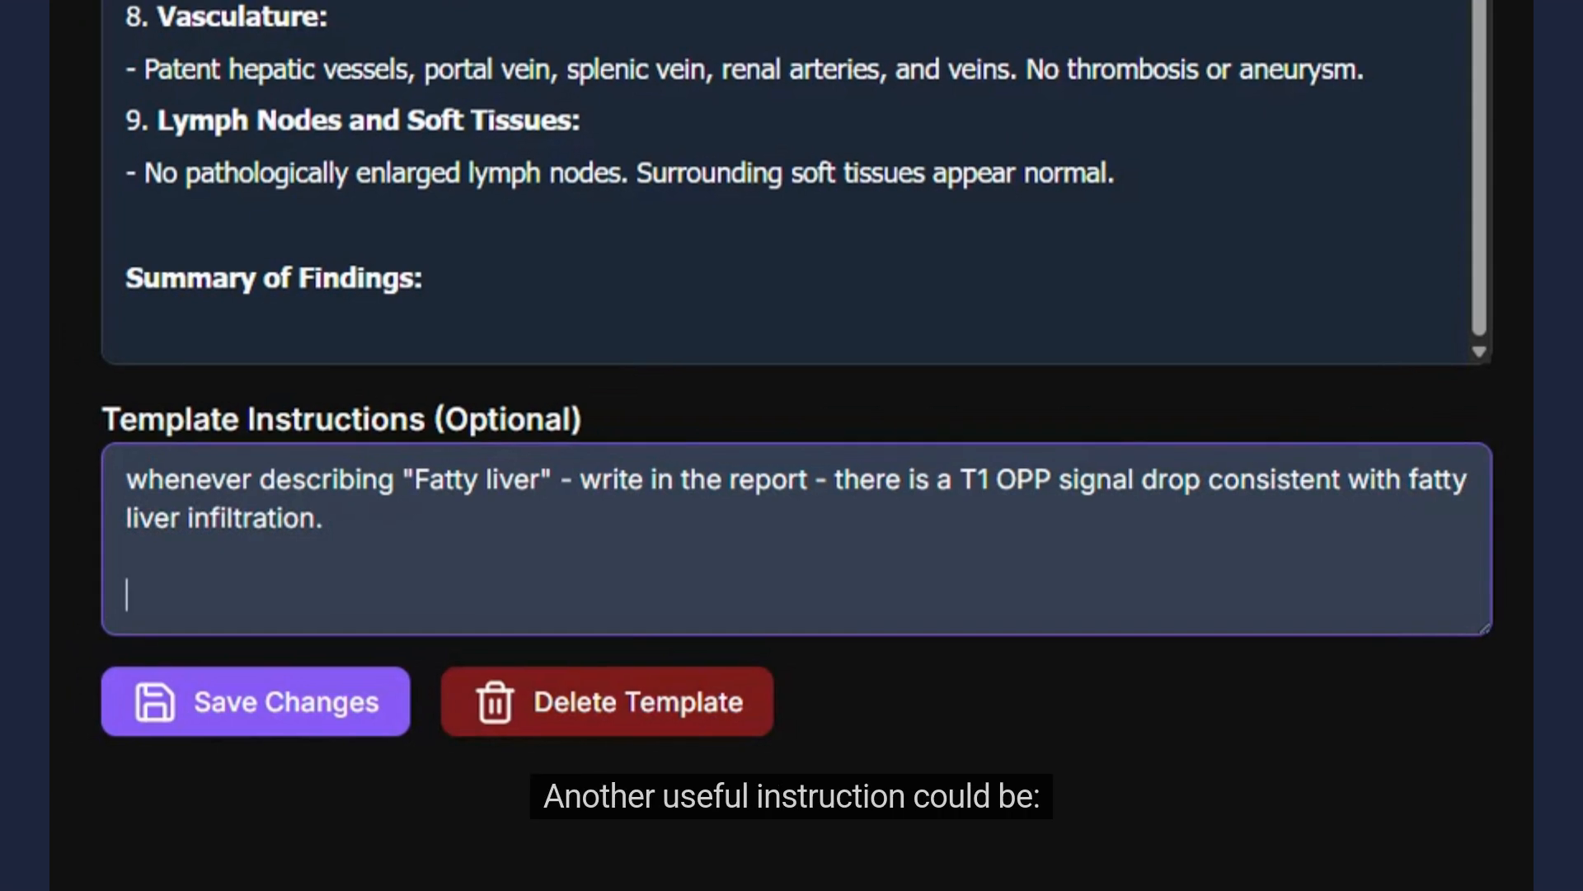
type("when generating summary always include")
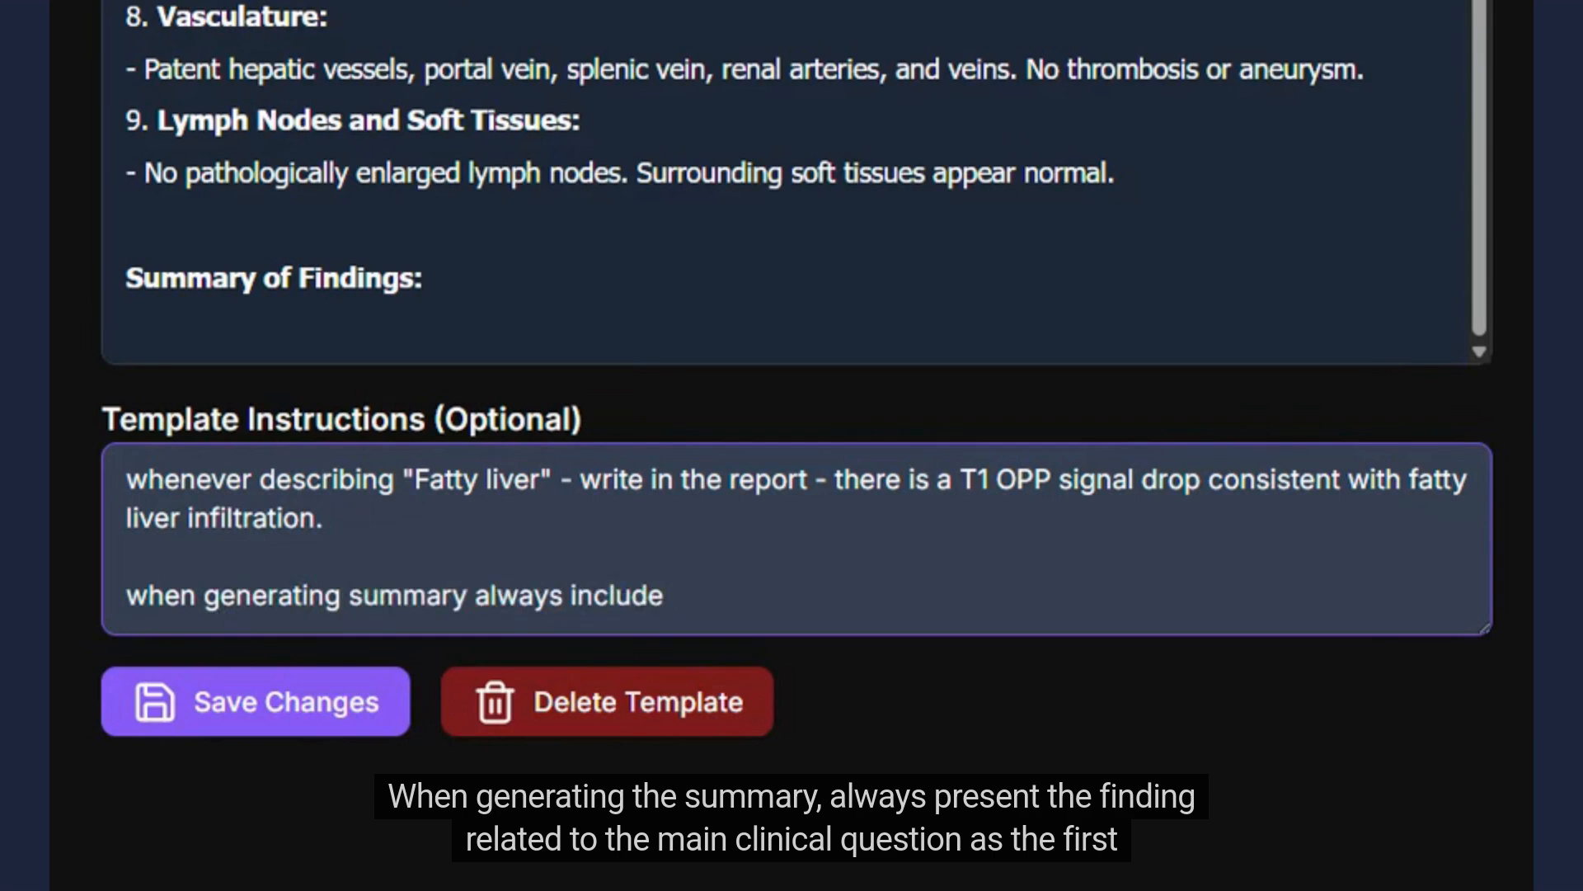
type(" a finding related to the")
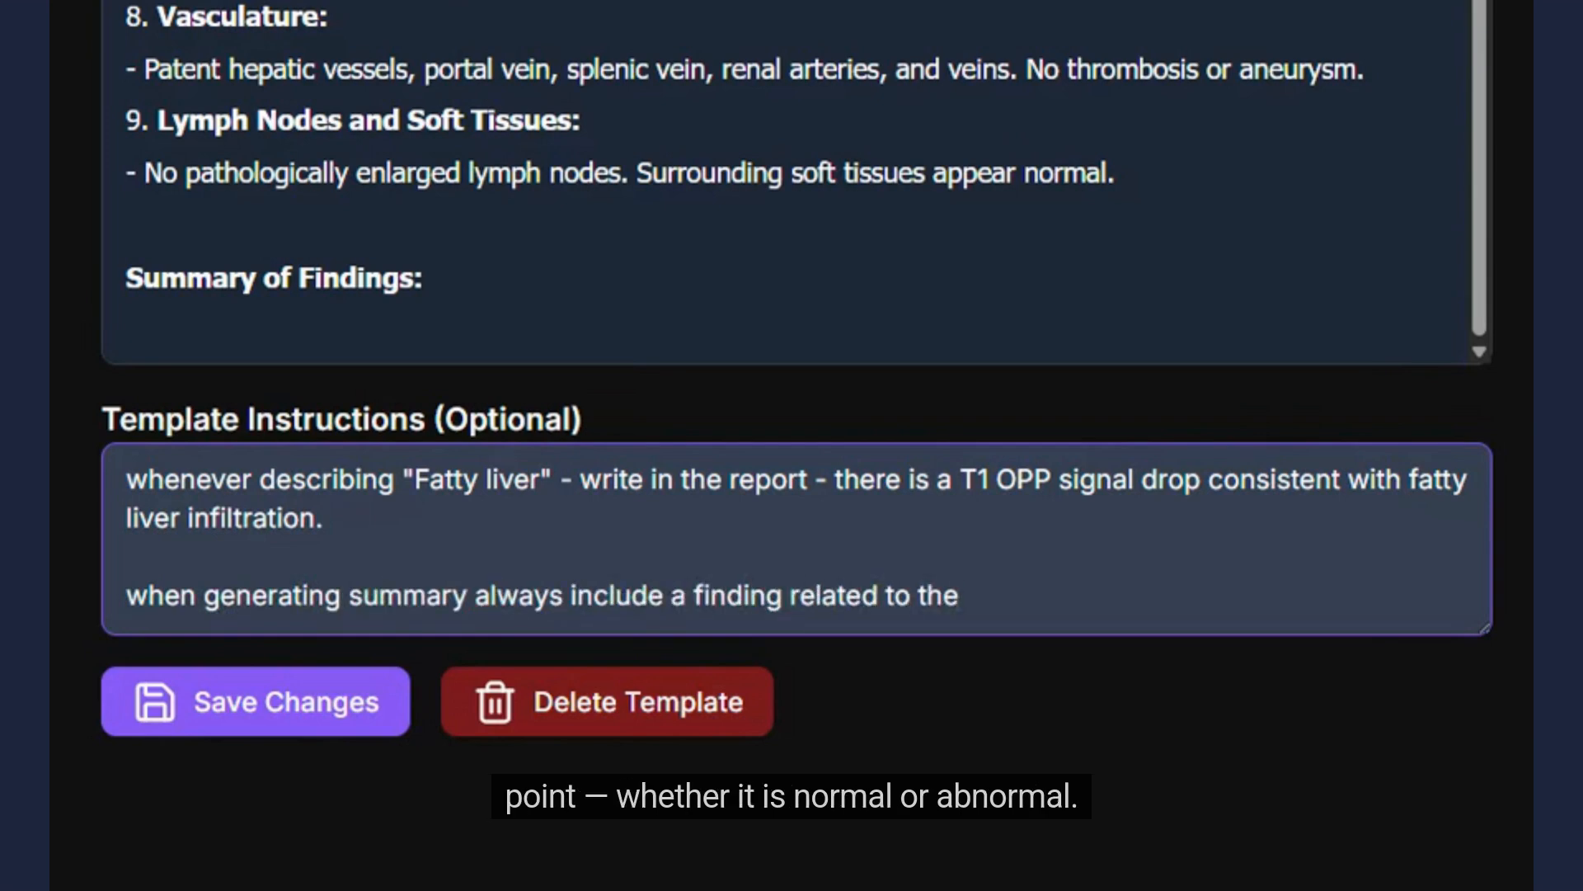
type(" main clinical question as the first point of the summary wheatear it is n")
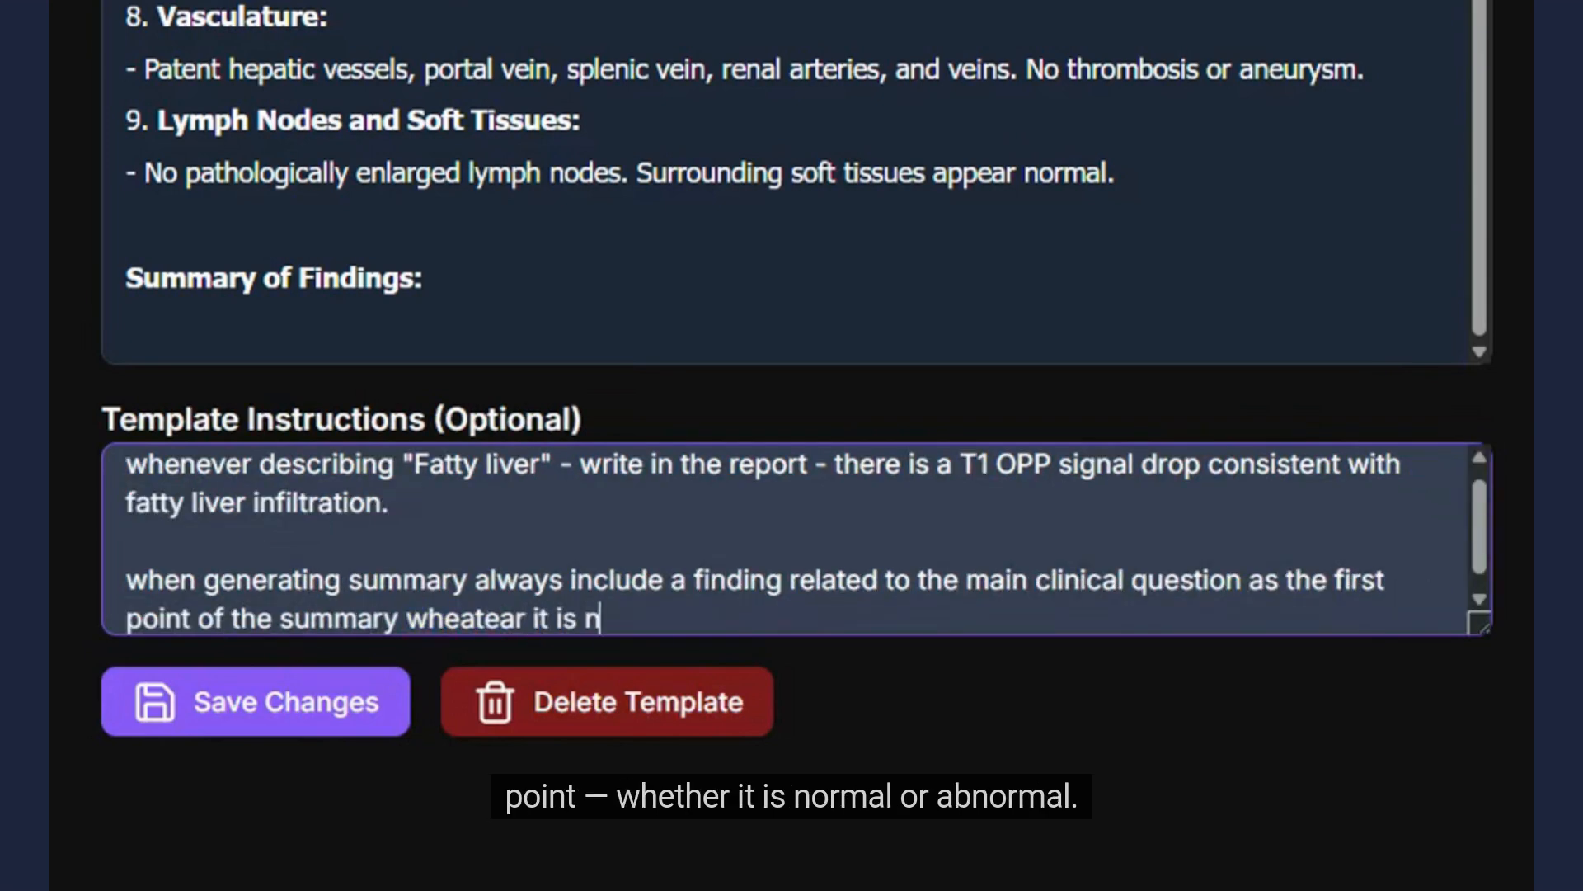
type("ormal or abnormal.")
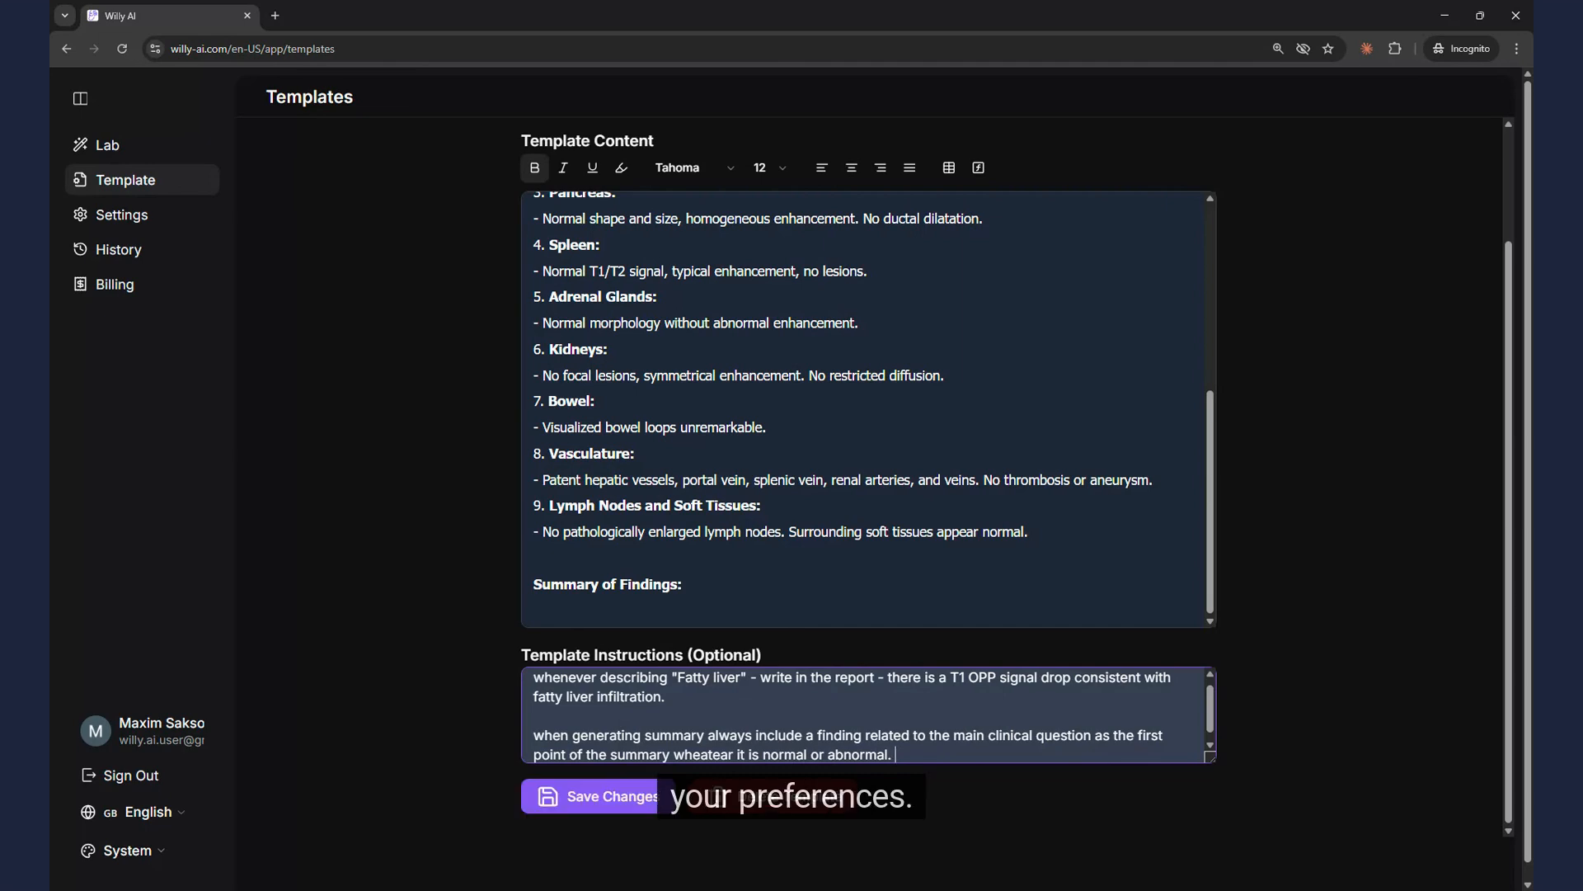
scroll(477, 608, "down", 1)
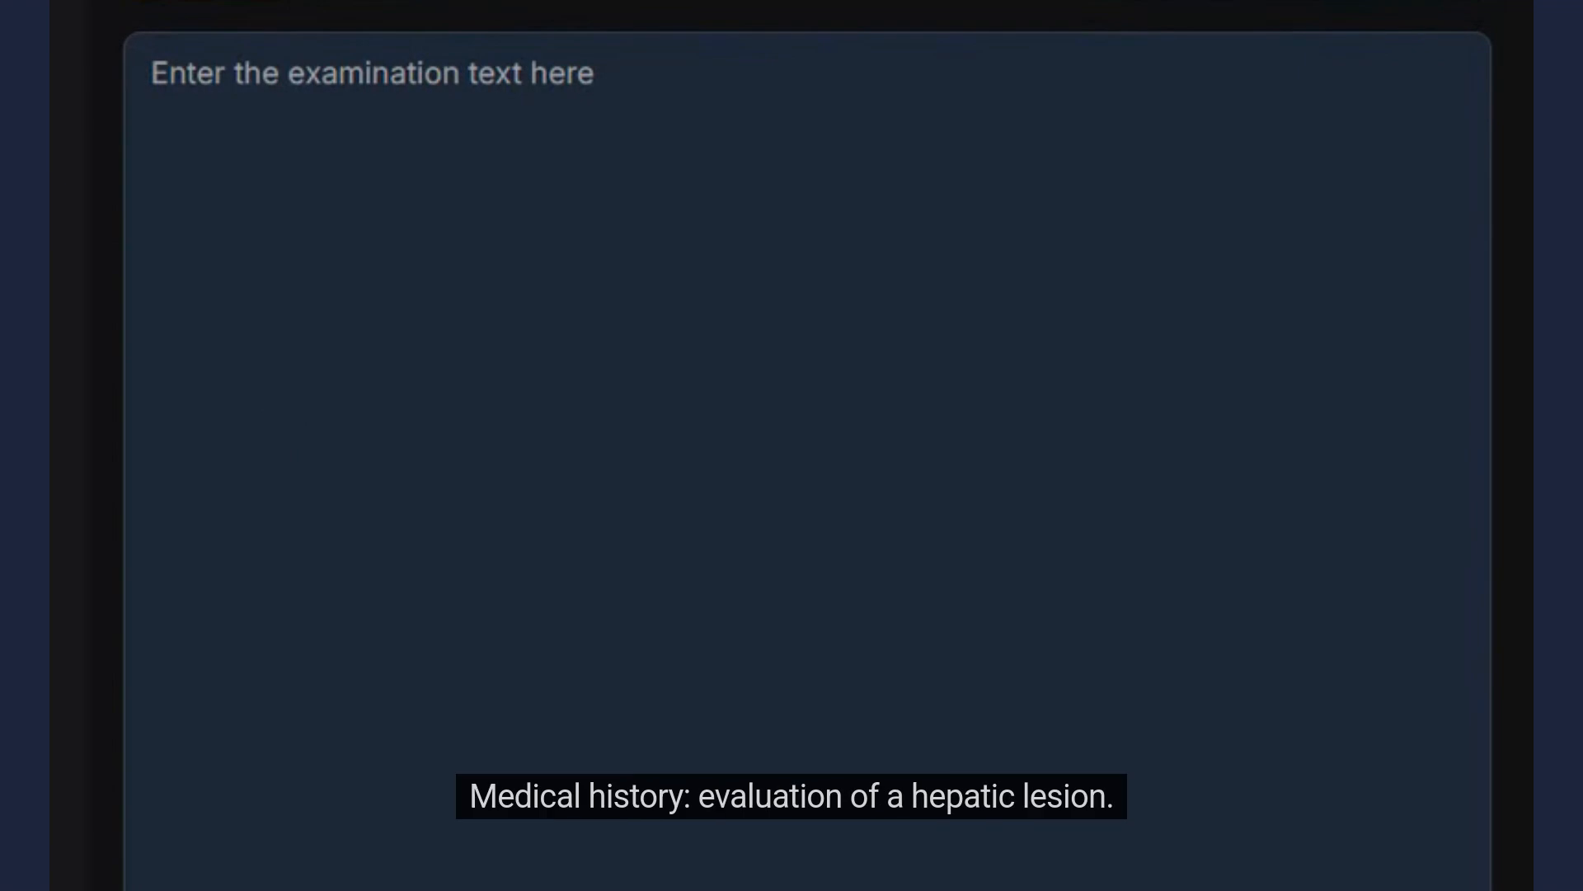
Step: Enter the abdominal MRI text: hepatic lesion evaluation, mild fatty liver, segment 6 T2 mildly hyperintense 23 mm lesion with gradual centripetal enhancement consistent with hemangioma
type("MRI of the abdomen, medical")
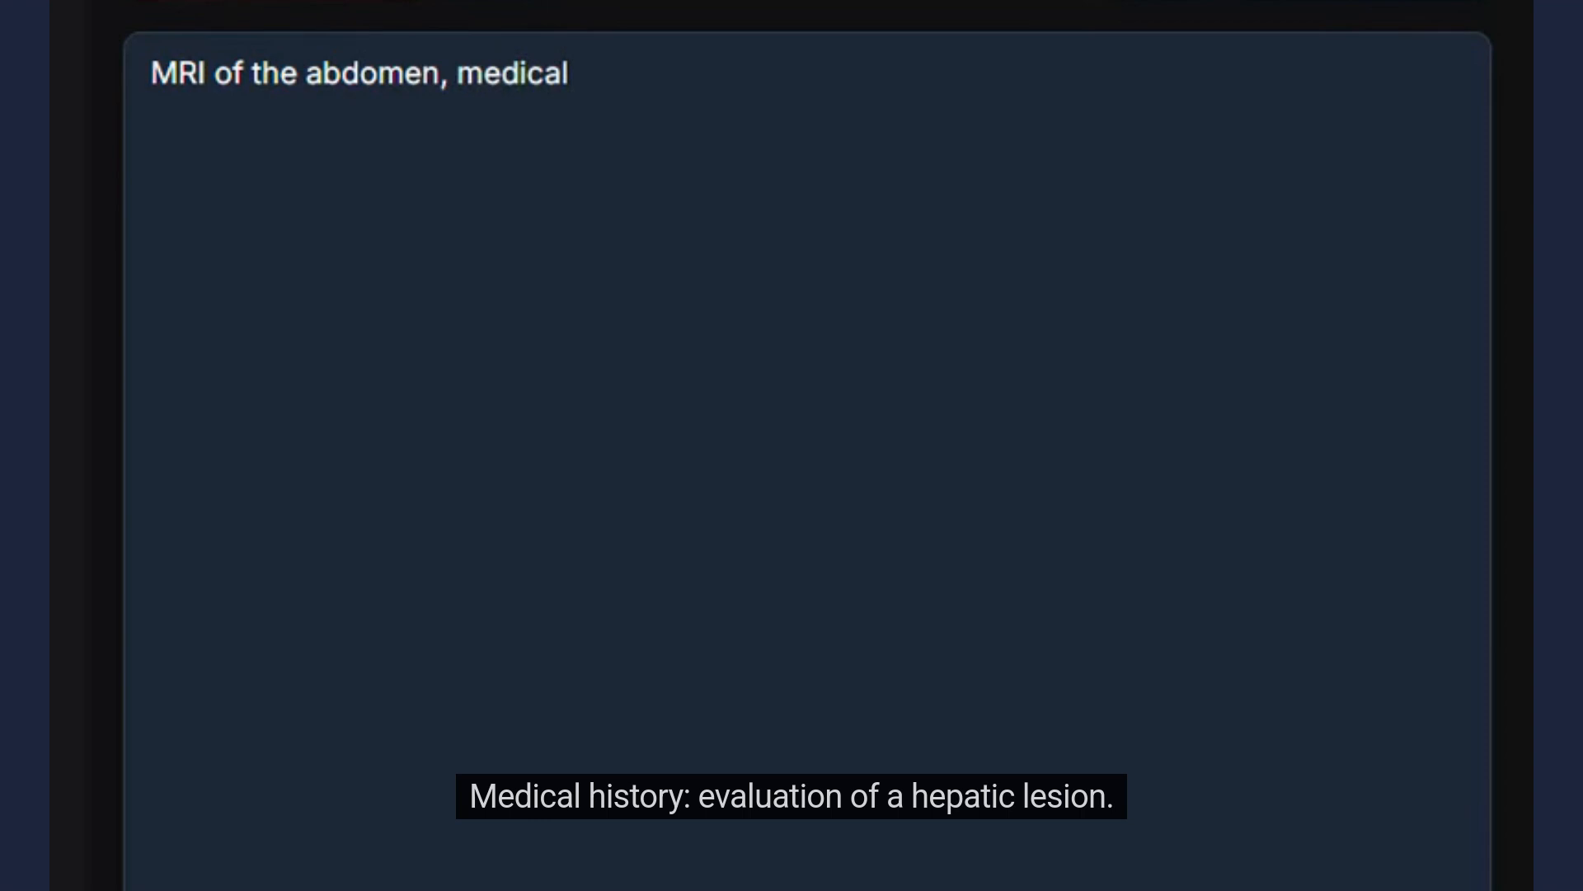
type(" history evaluation of hepatic lesion, there is a mild fatty liver,")
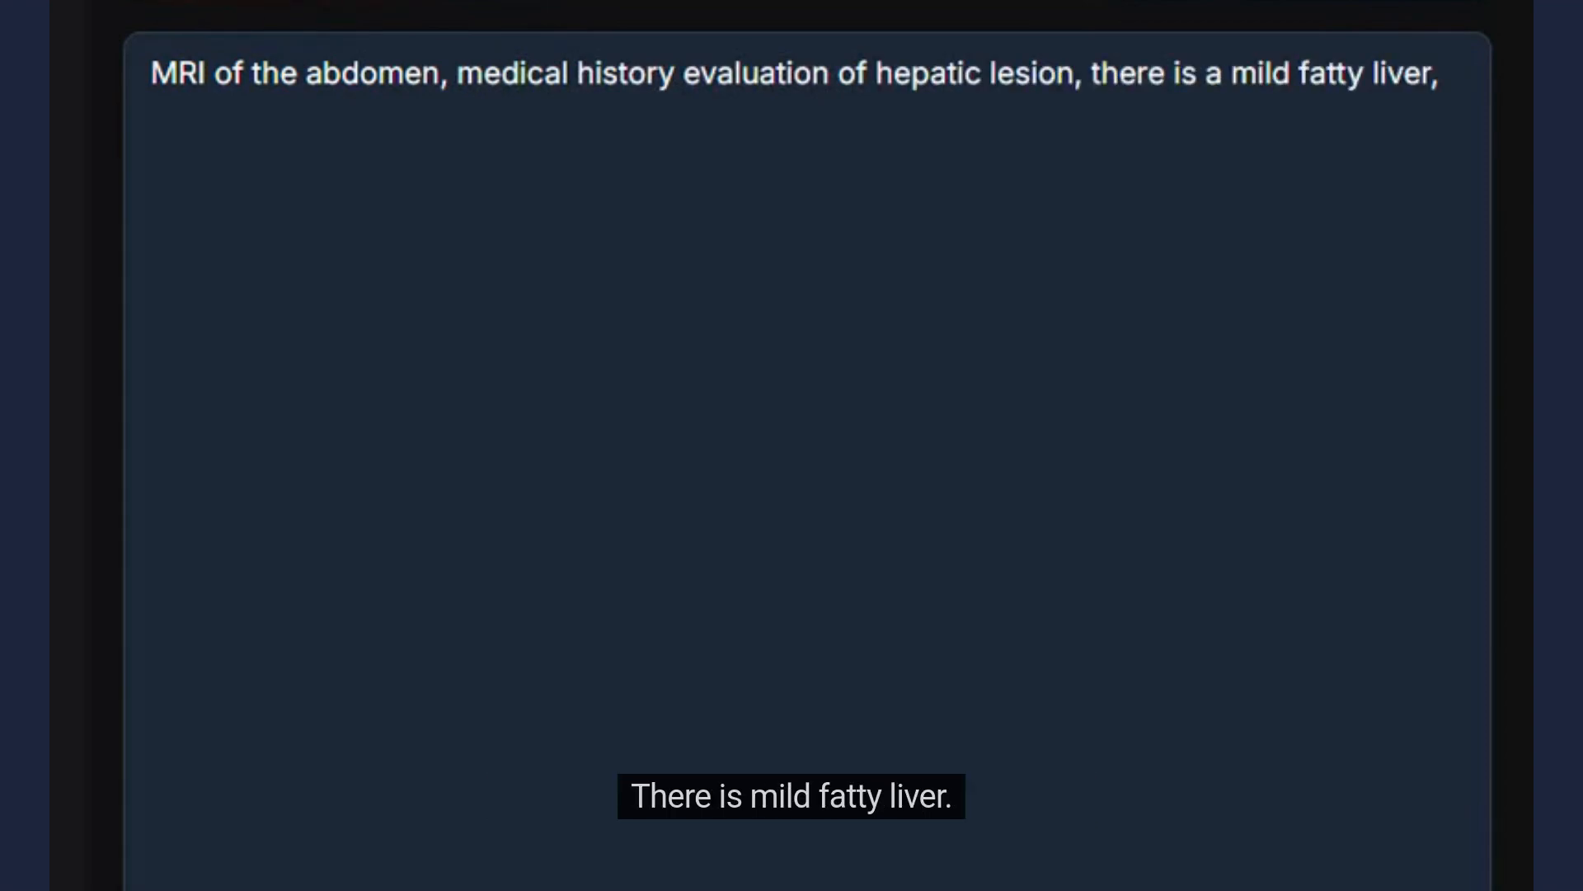
type(" in segment 6 there is a T2 mildly hyperintense lesion measuring 23 mm with")
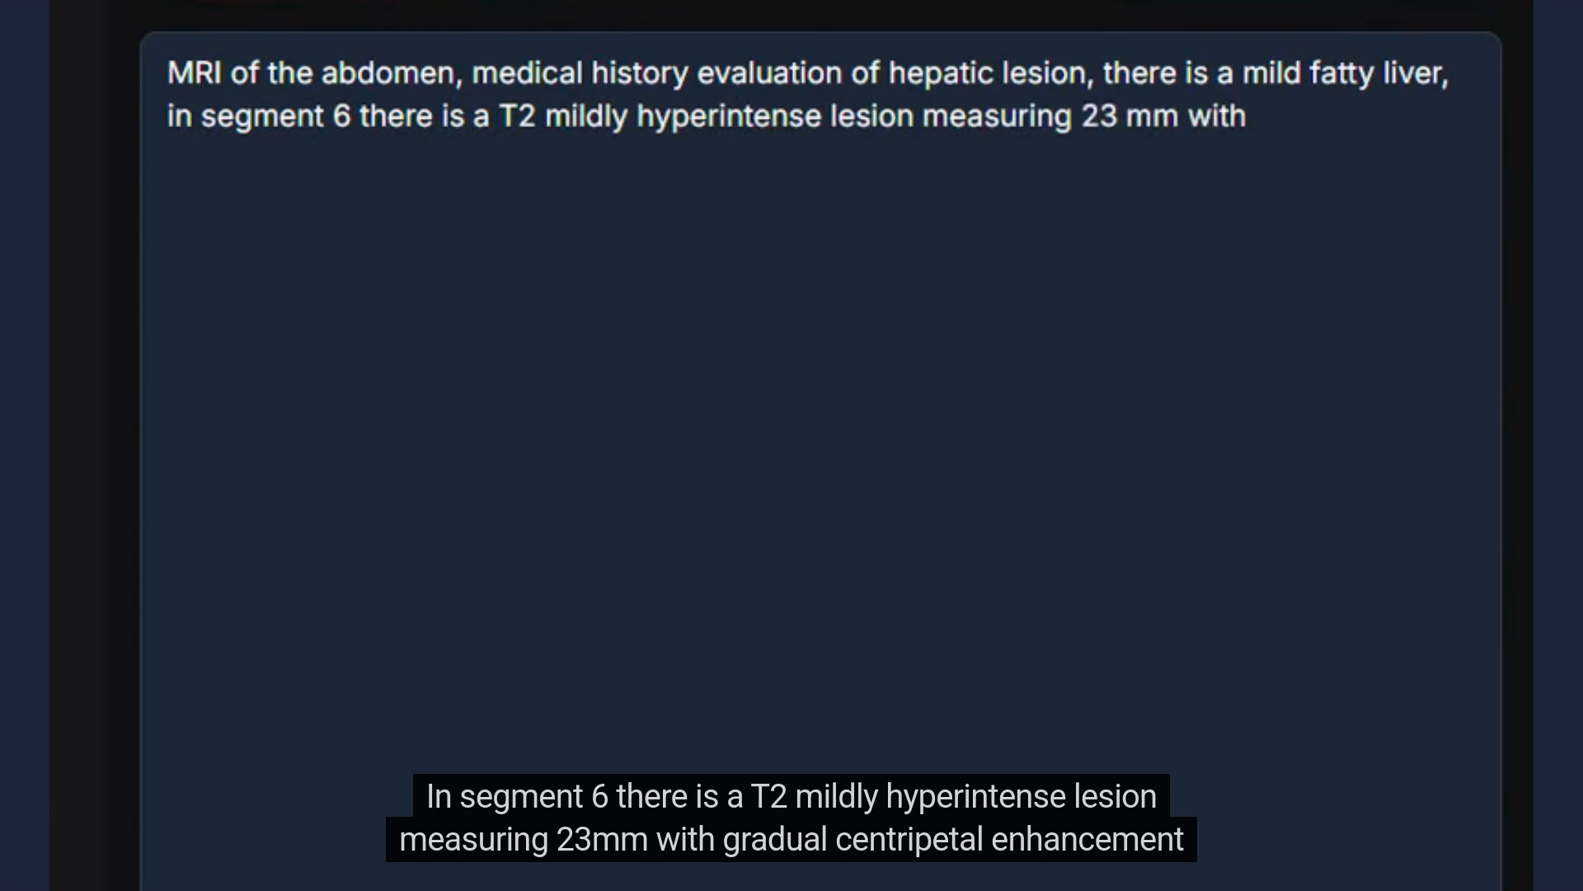
type(" gradual")
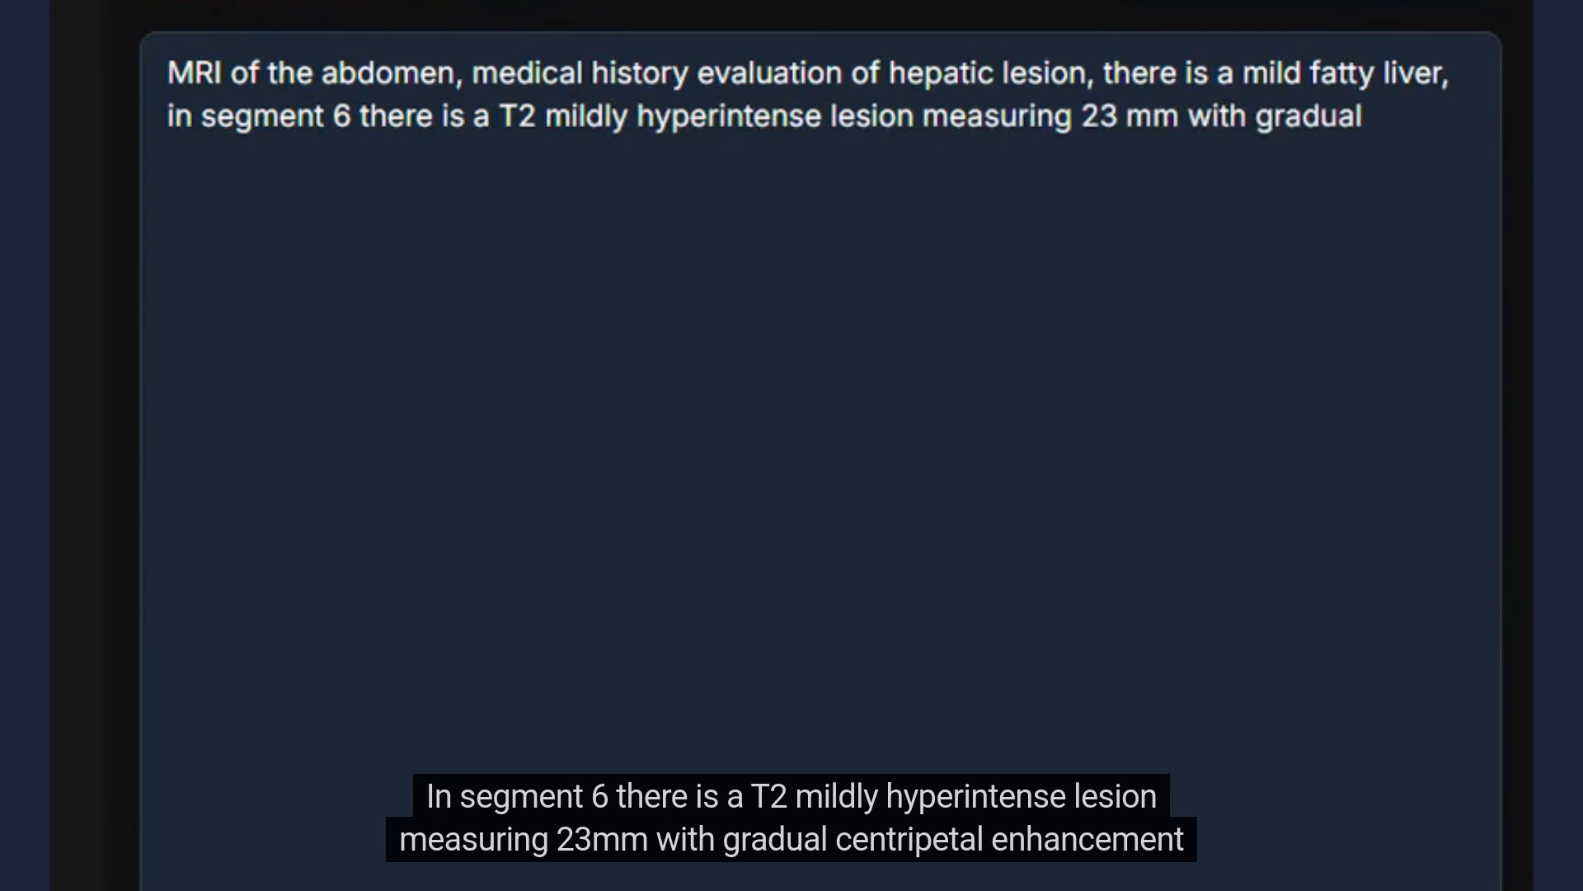
type(" centripetal enhancement consistent with hemangi")
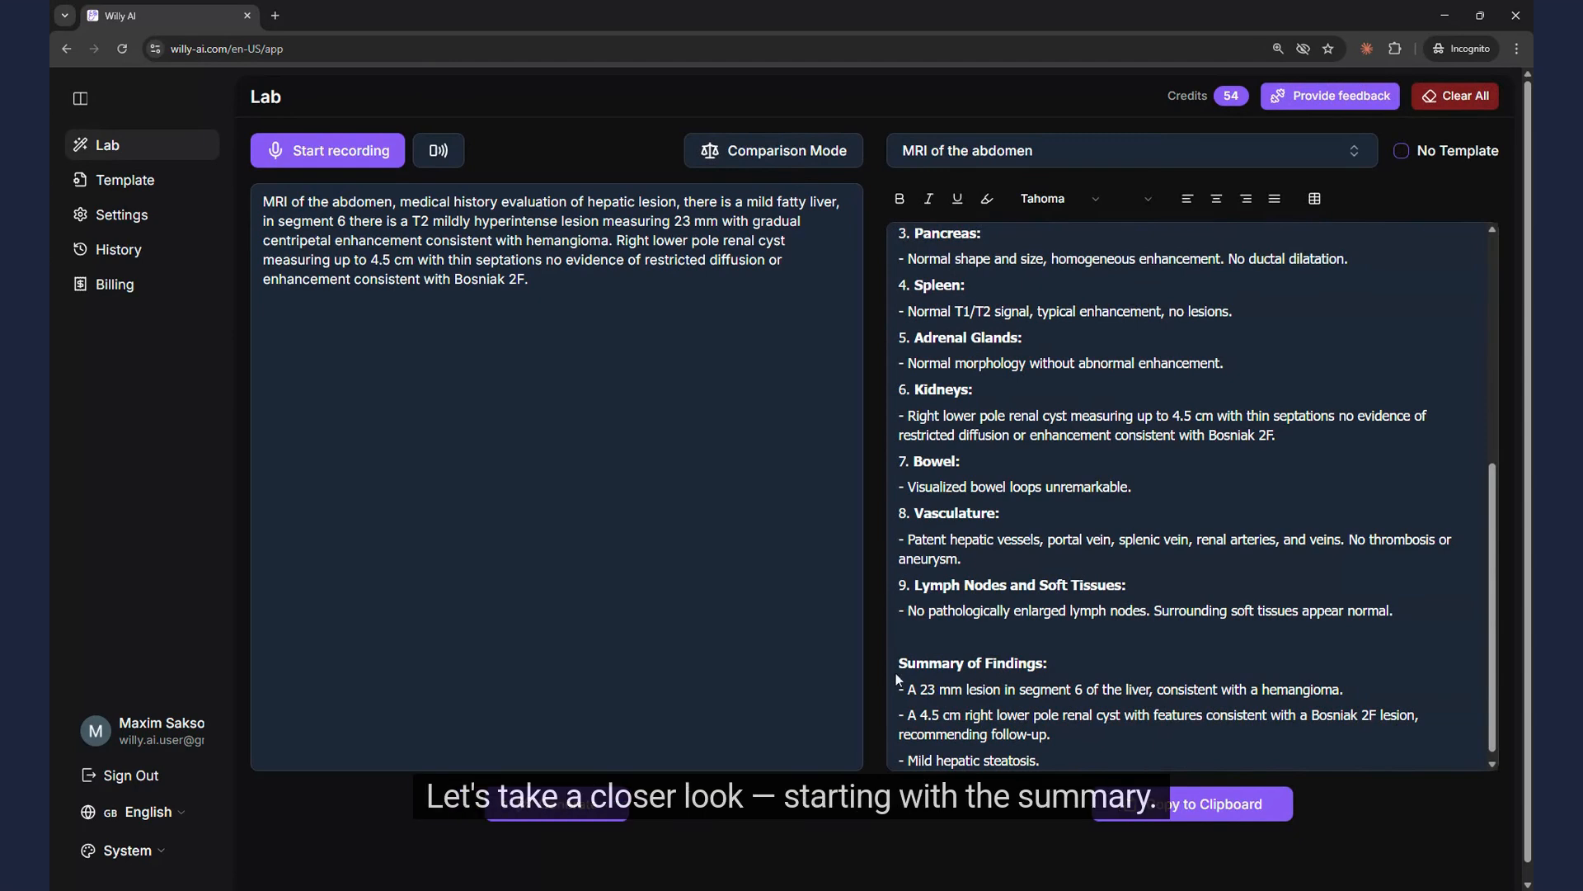
Step: Review the generated report's Summary of Findings, checking the order of its points against the main clinical question
scroll(899, 678, "down", 1)
left_click_drag(907, 657, 982, 683)
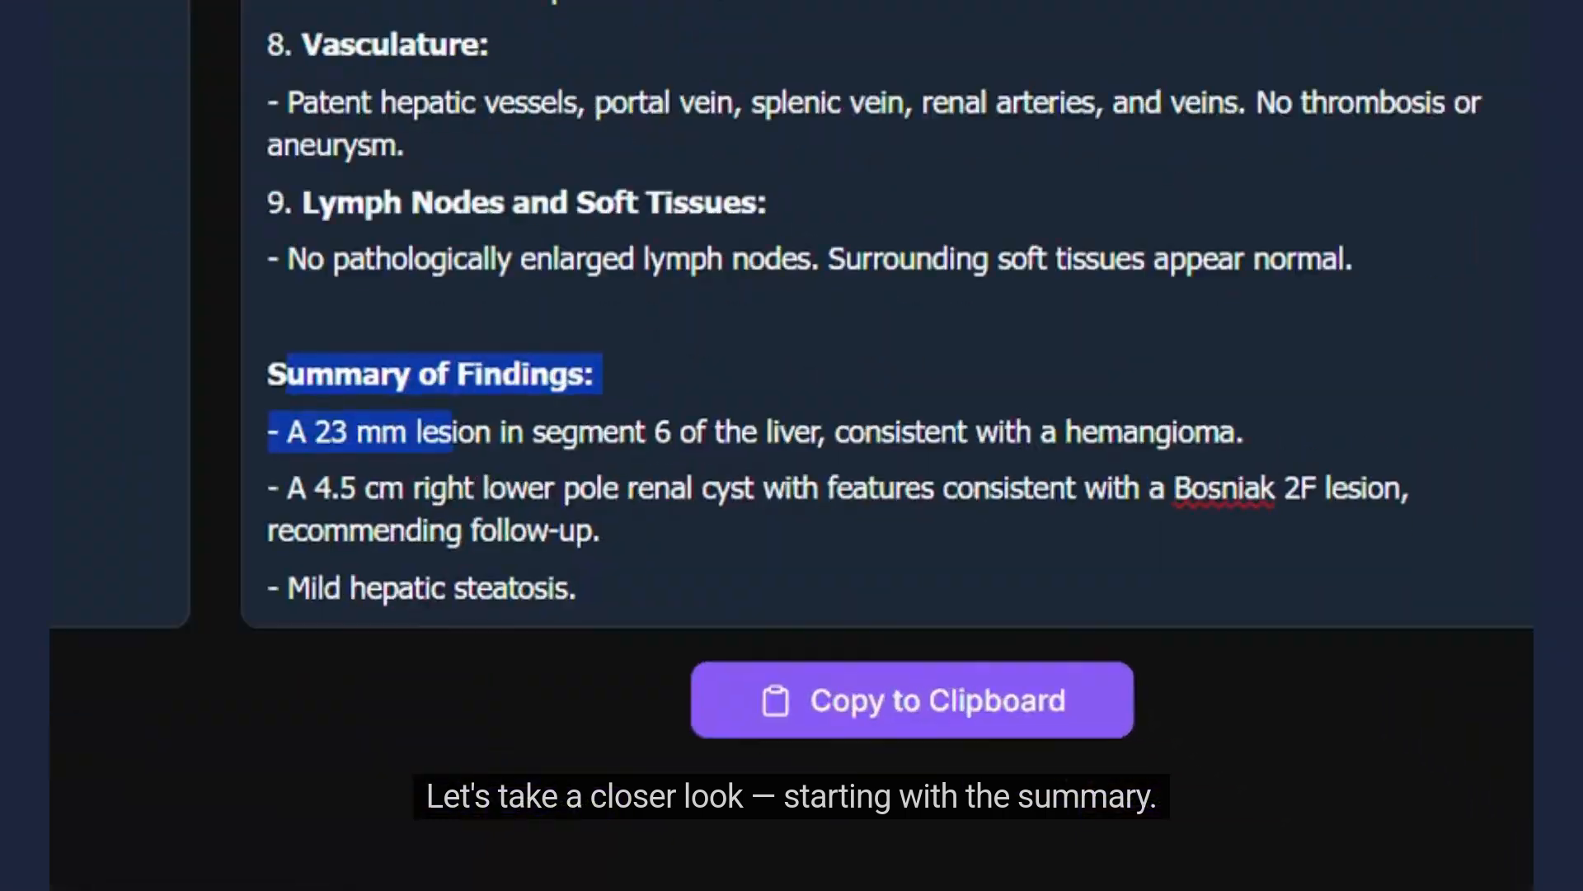
left_click(907, 658)
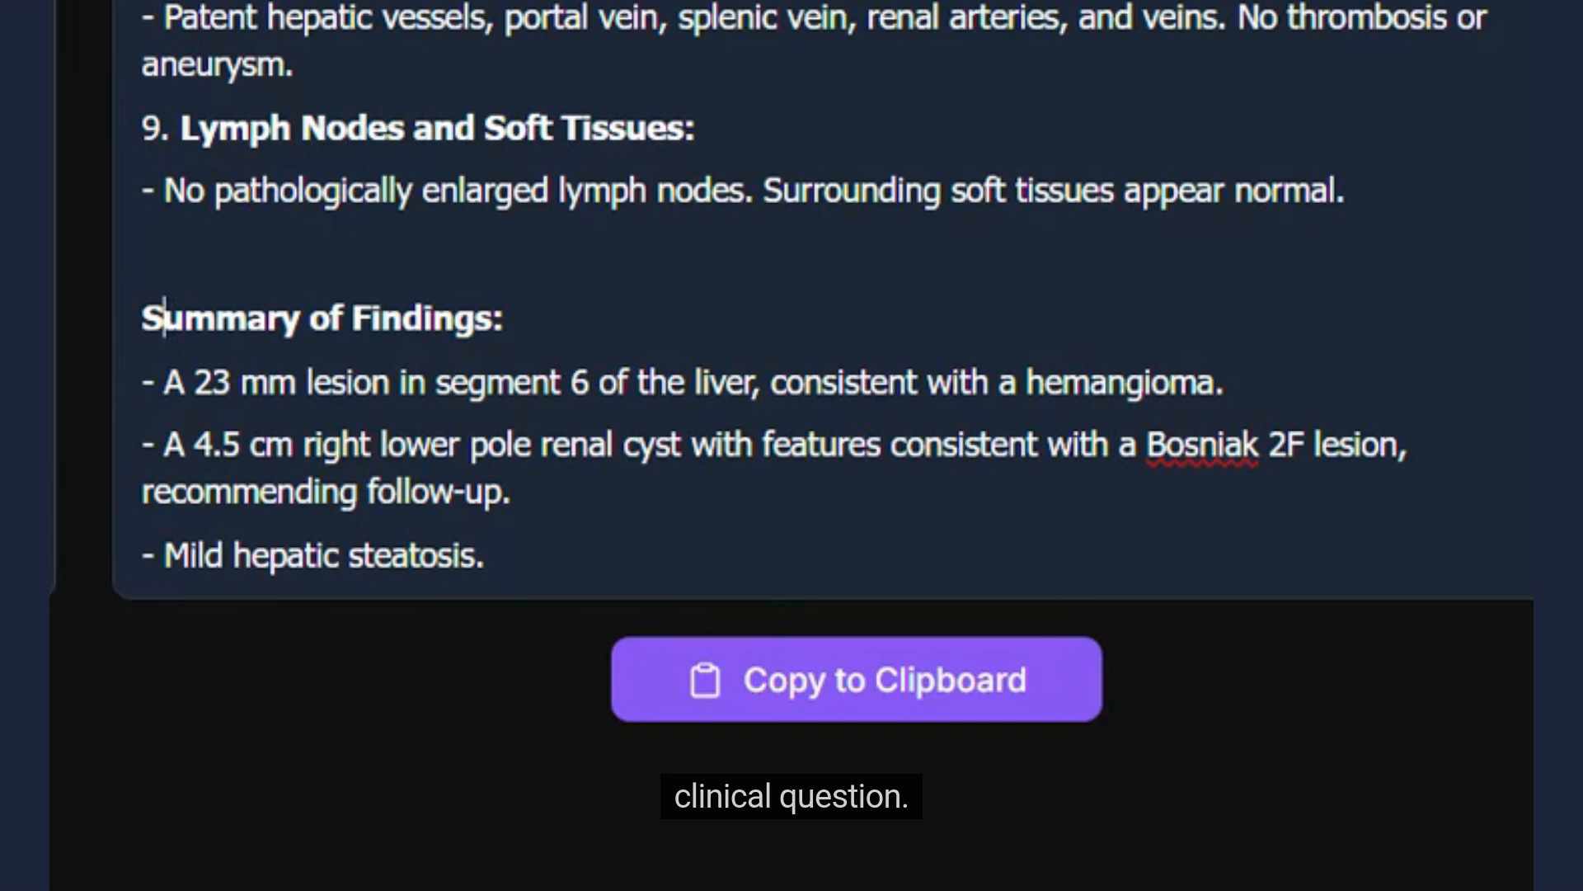
left_click_drag(143, 319, 511, 492)
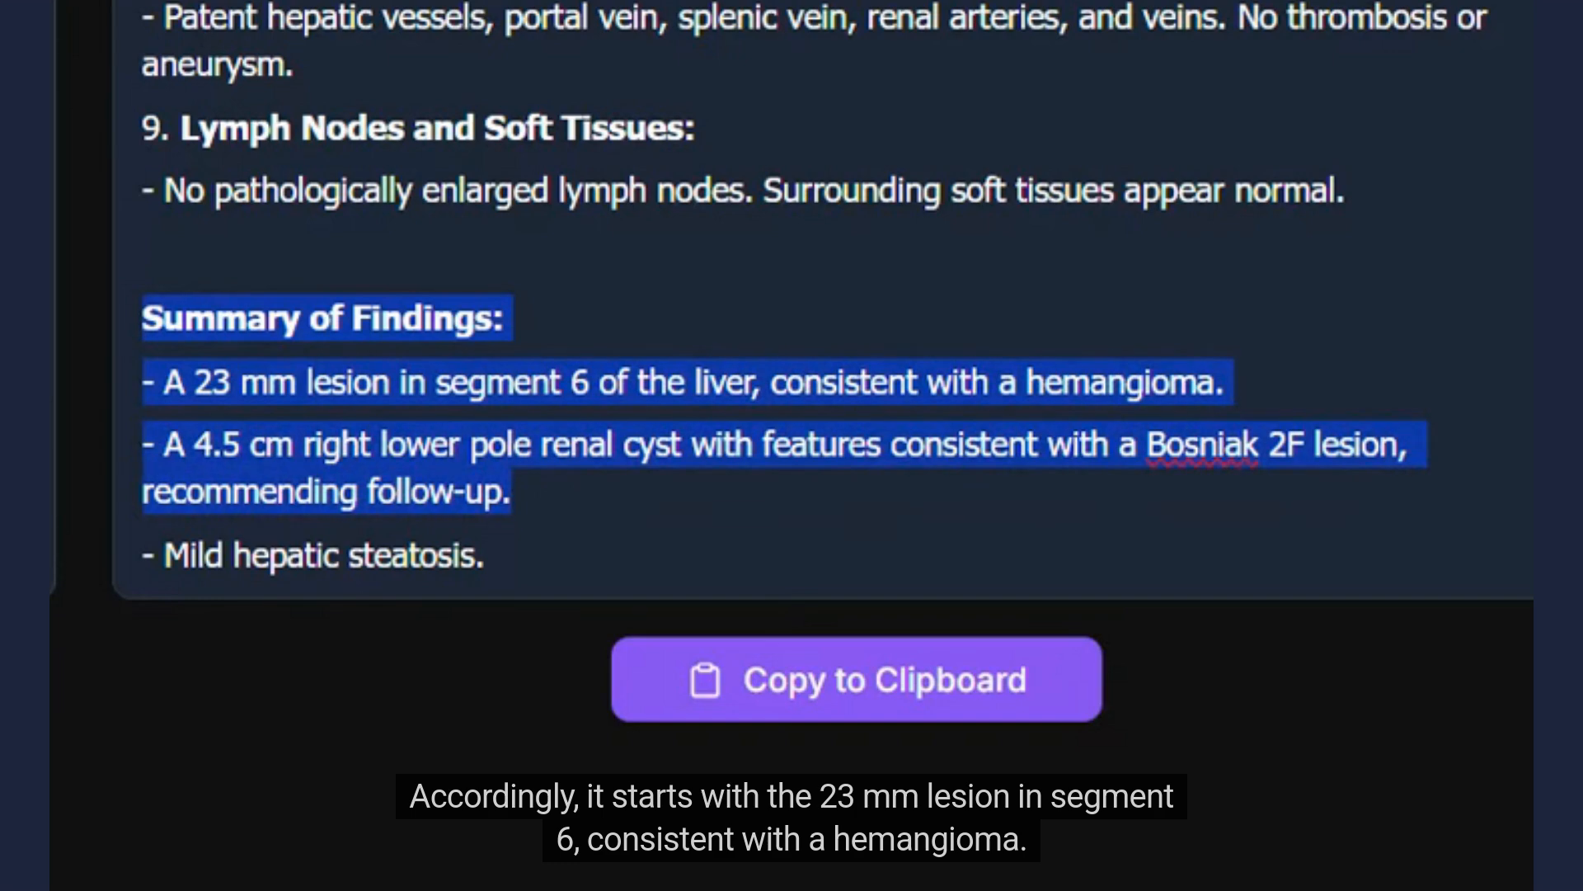
left_click_drag(511, 492, 485, 555)
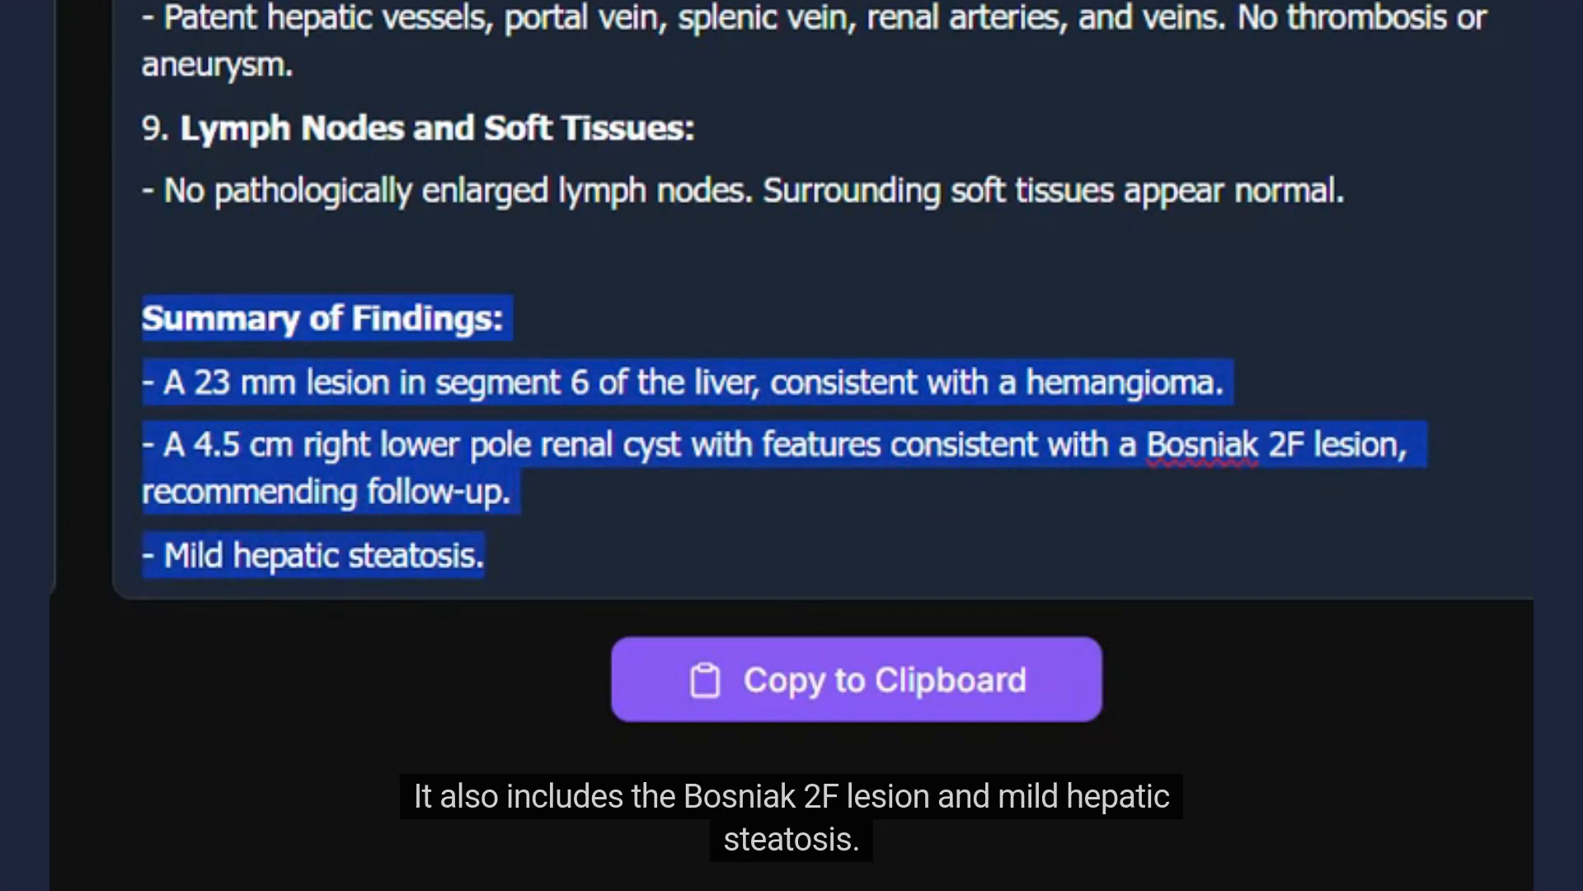
Step: Examine the report's findings for the fatty liver wording, the kidney entry, and the bowel, vasculature, lymph node and soft tissue sections
scroll(815, 297, "up", 5)
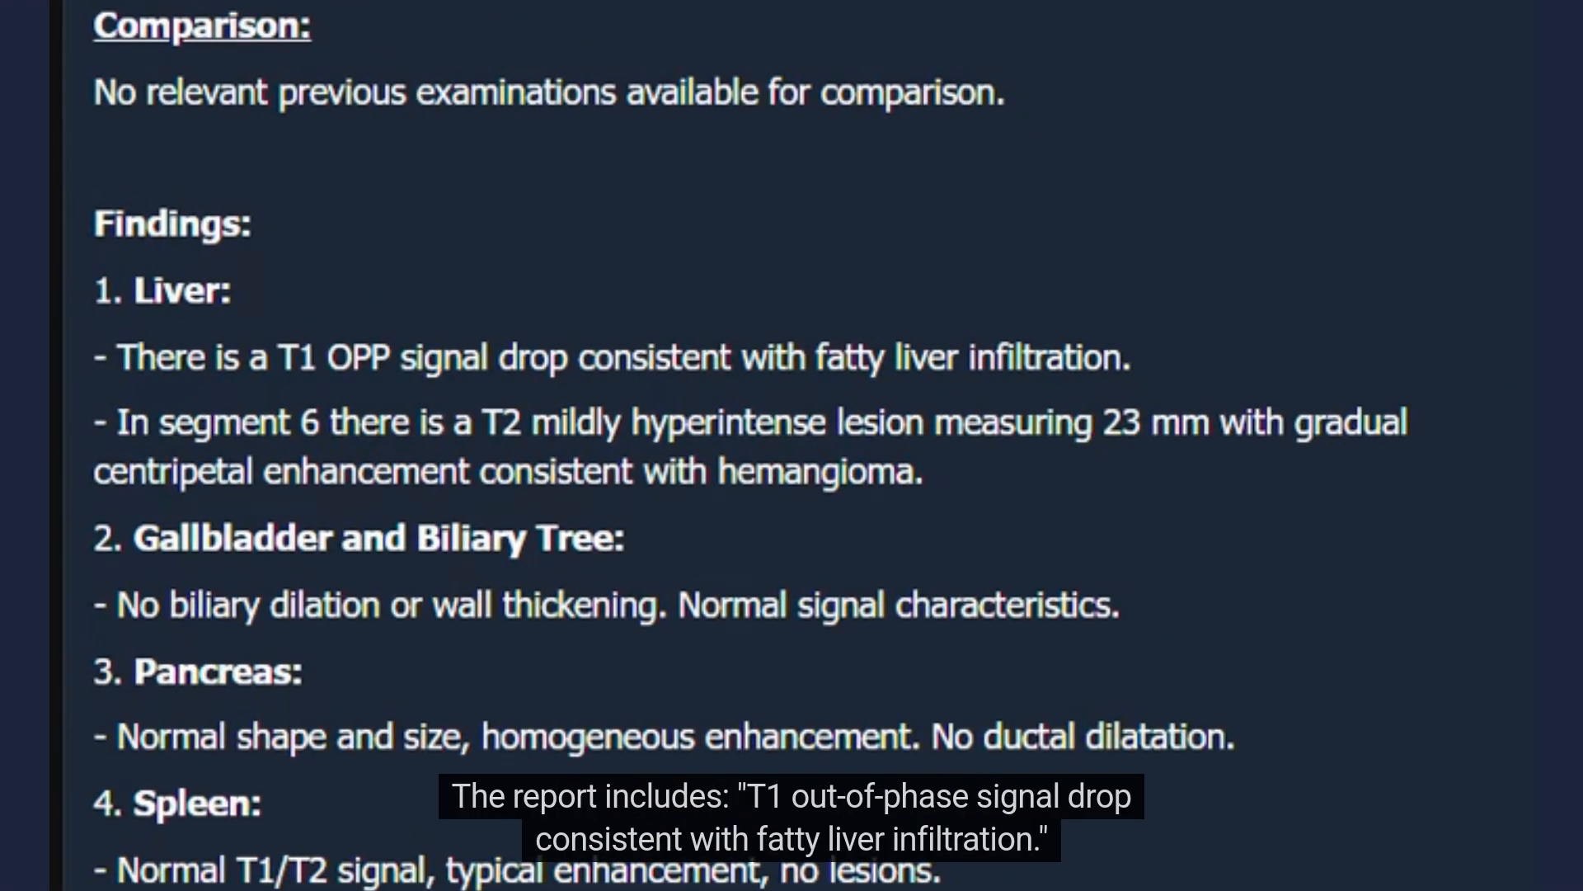
left_click_drag(118, 358, 1130, 358)
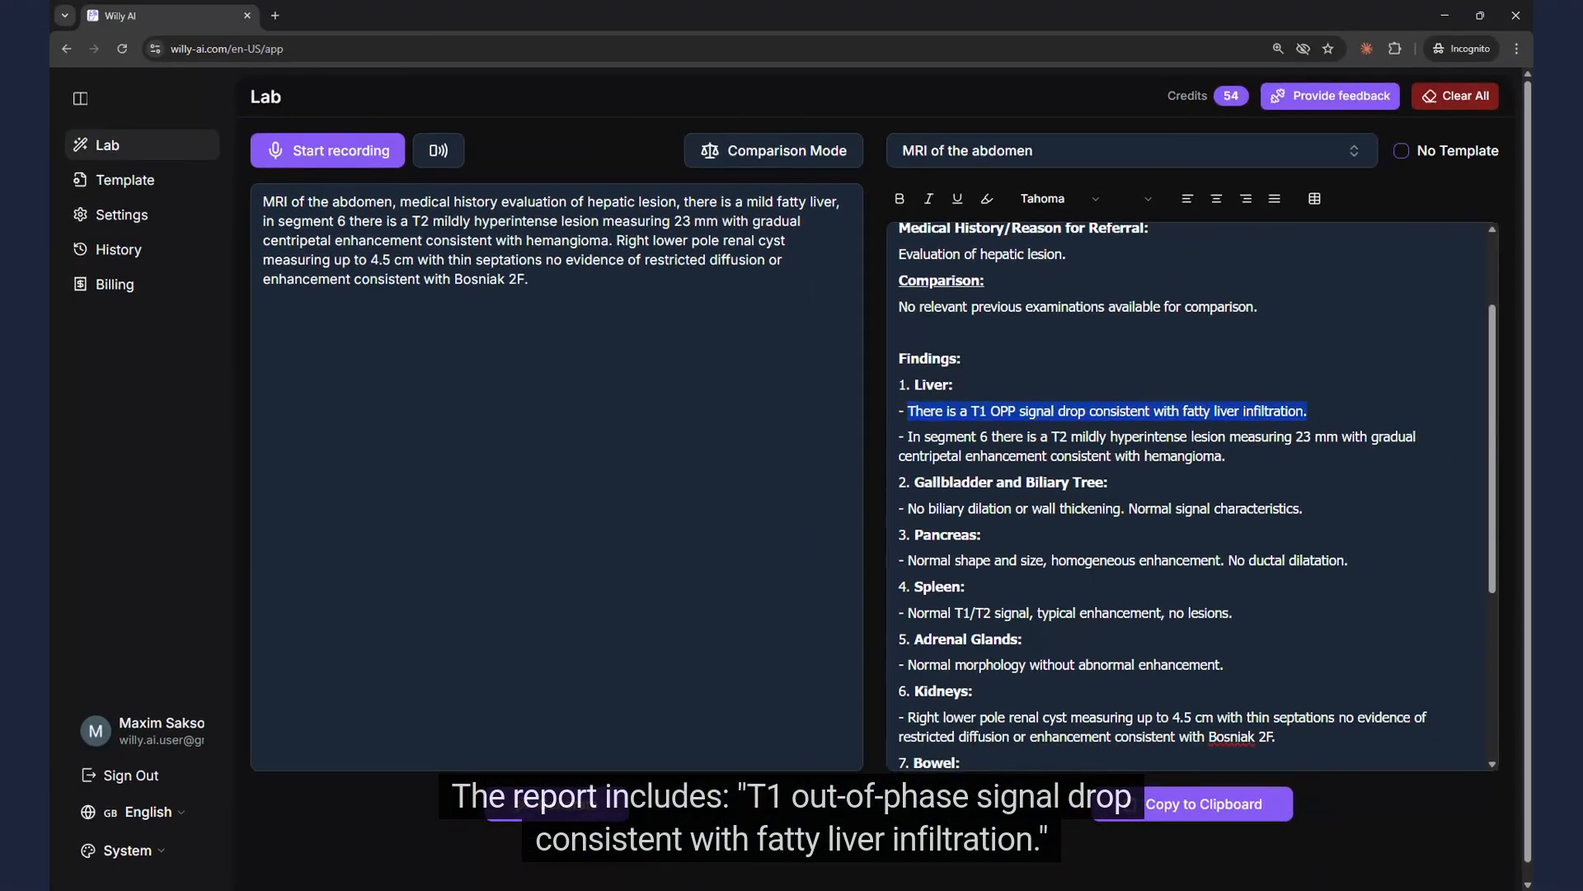
scroll(1196, 495, "down", 2)
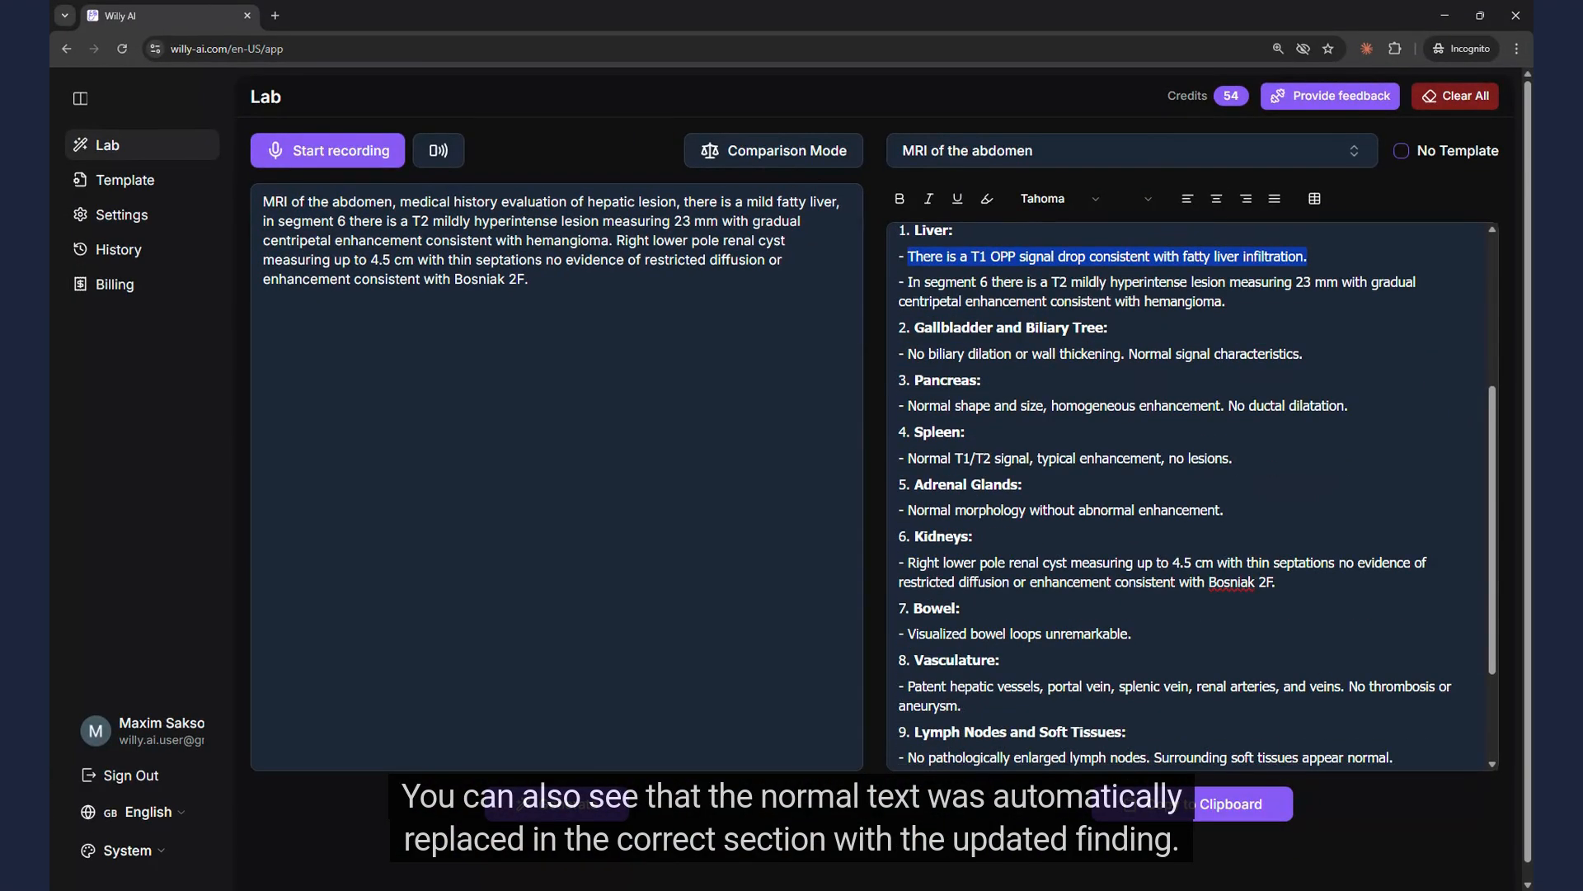
left_click_drag(908, 562, 1274, 582)
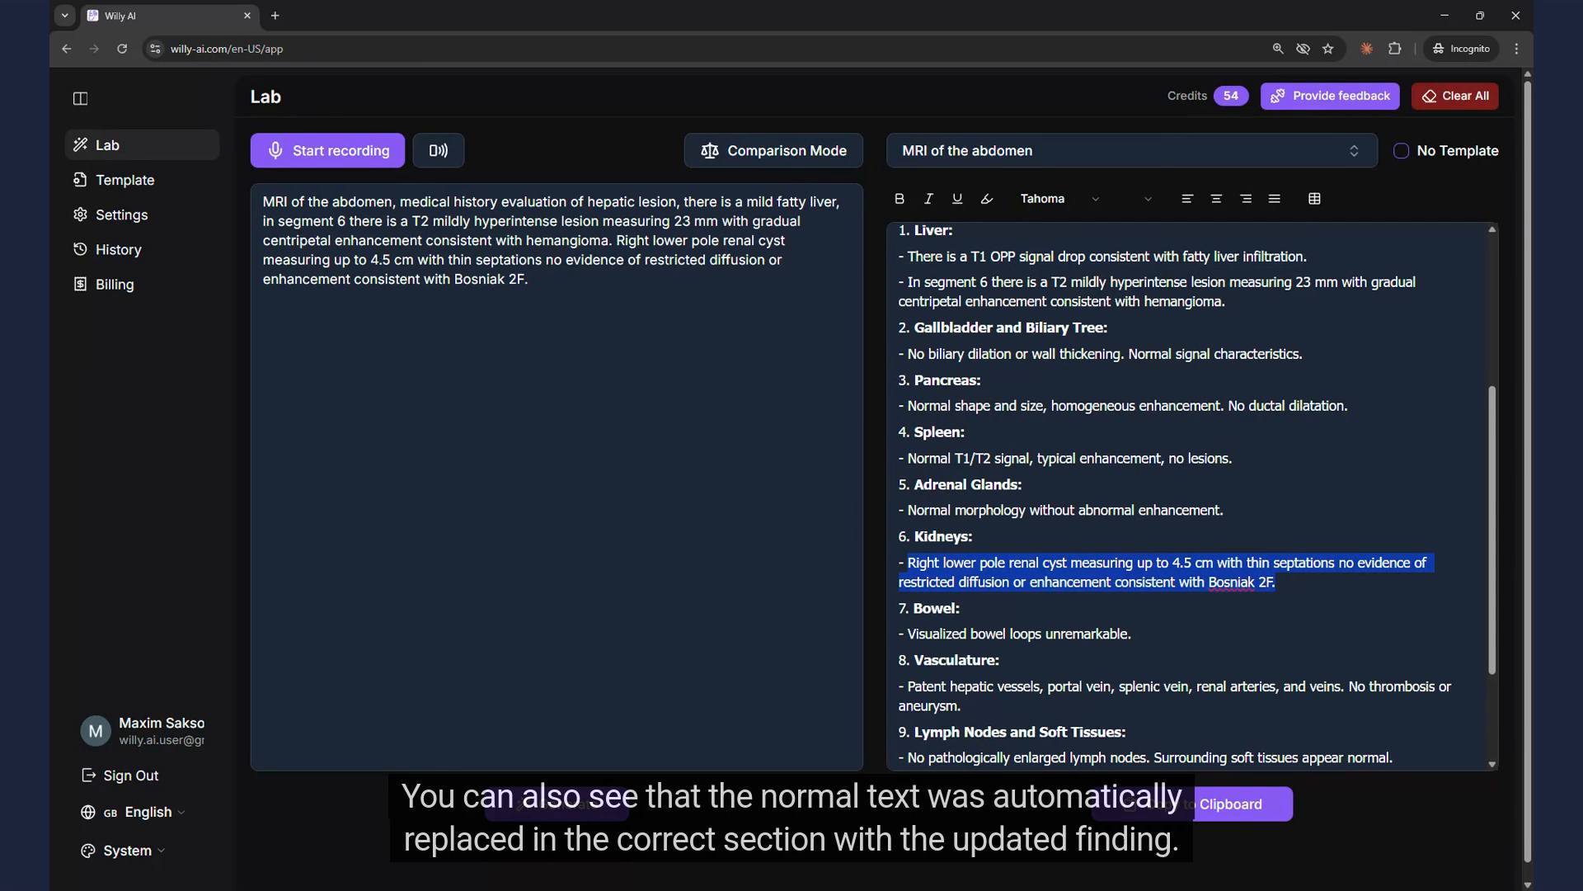
scroll(1192, 495, "down", 2)
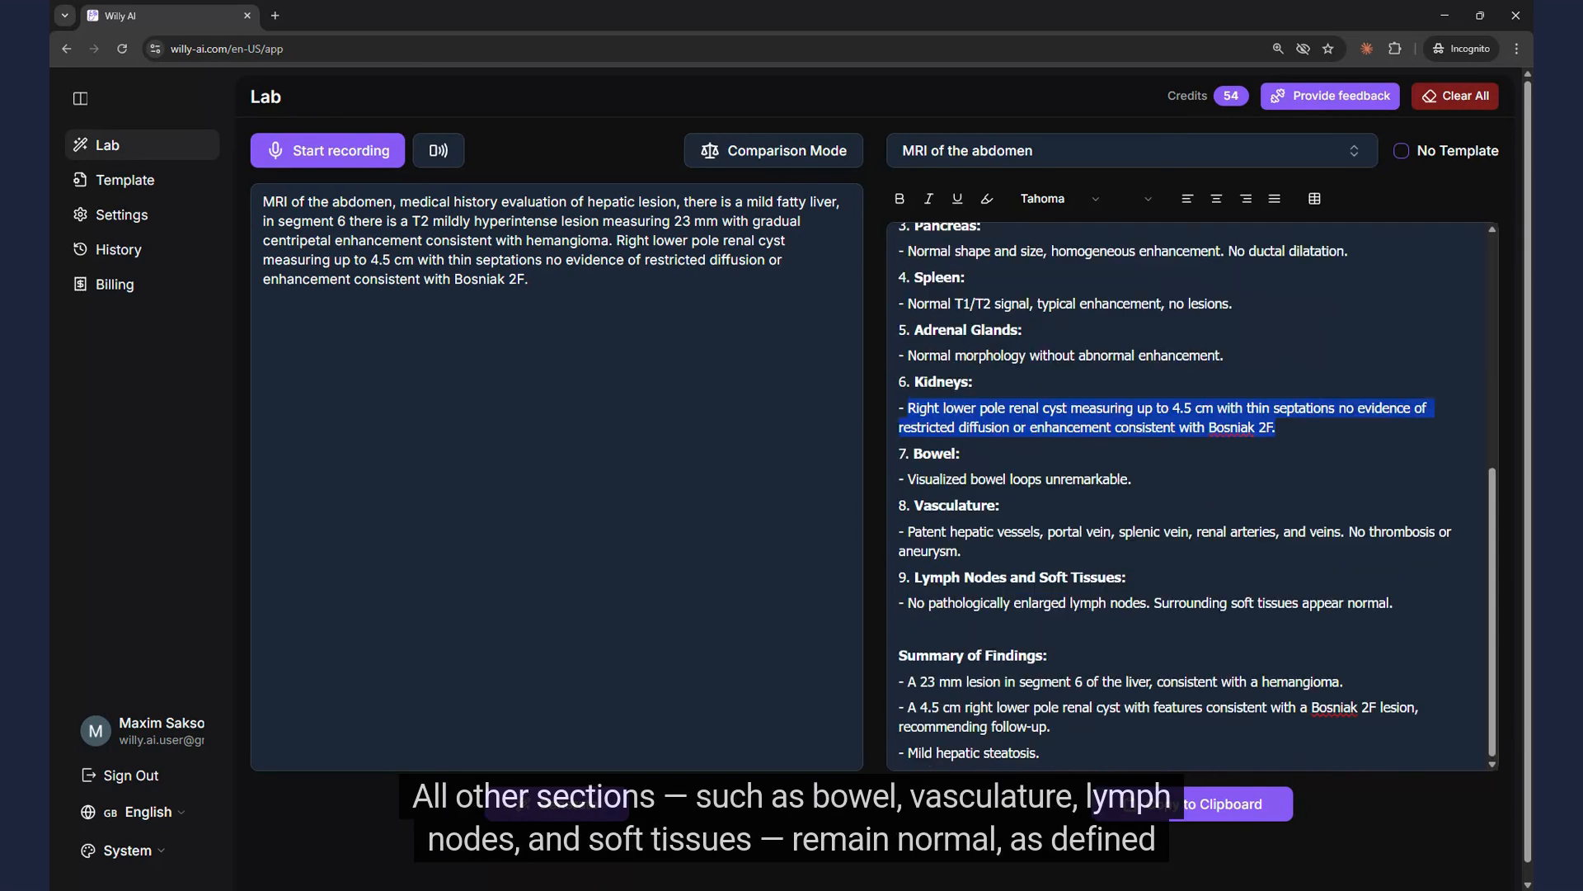
left_click_drag(912, 453, 961, 454)
left_click_drag(915, 505, 999, 506)
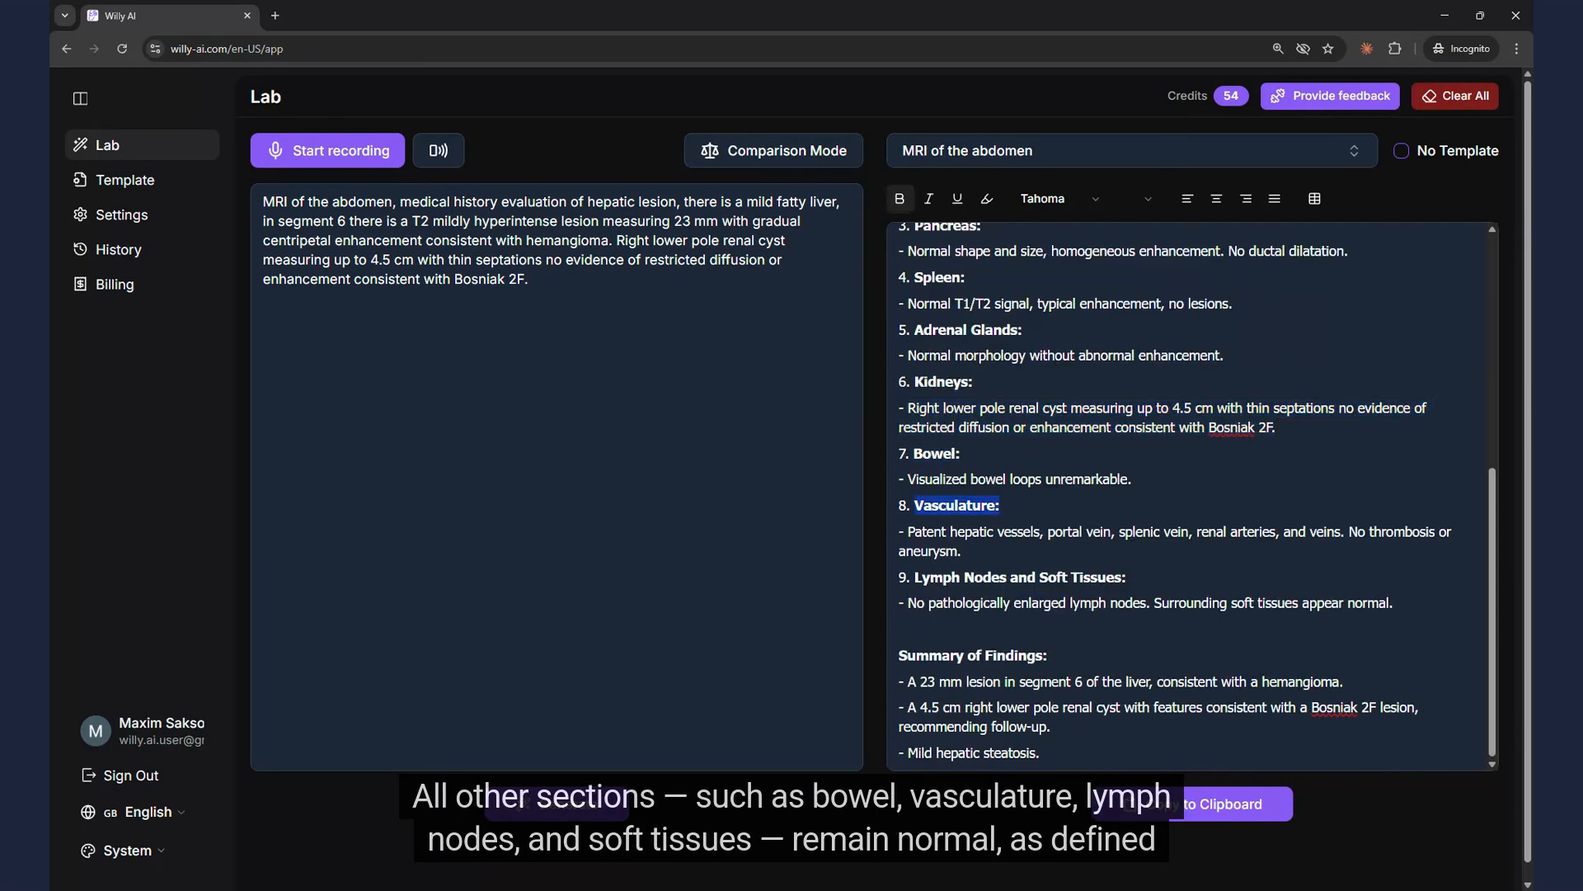
left_click_drag(914, 577, 1125, 577)
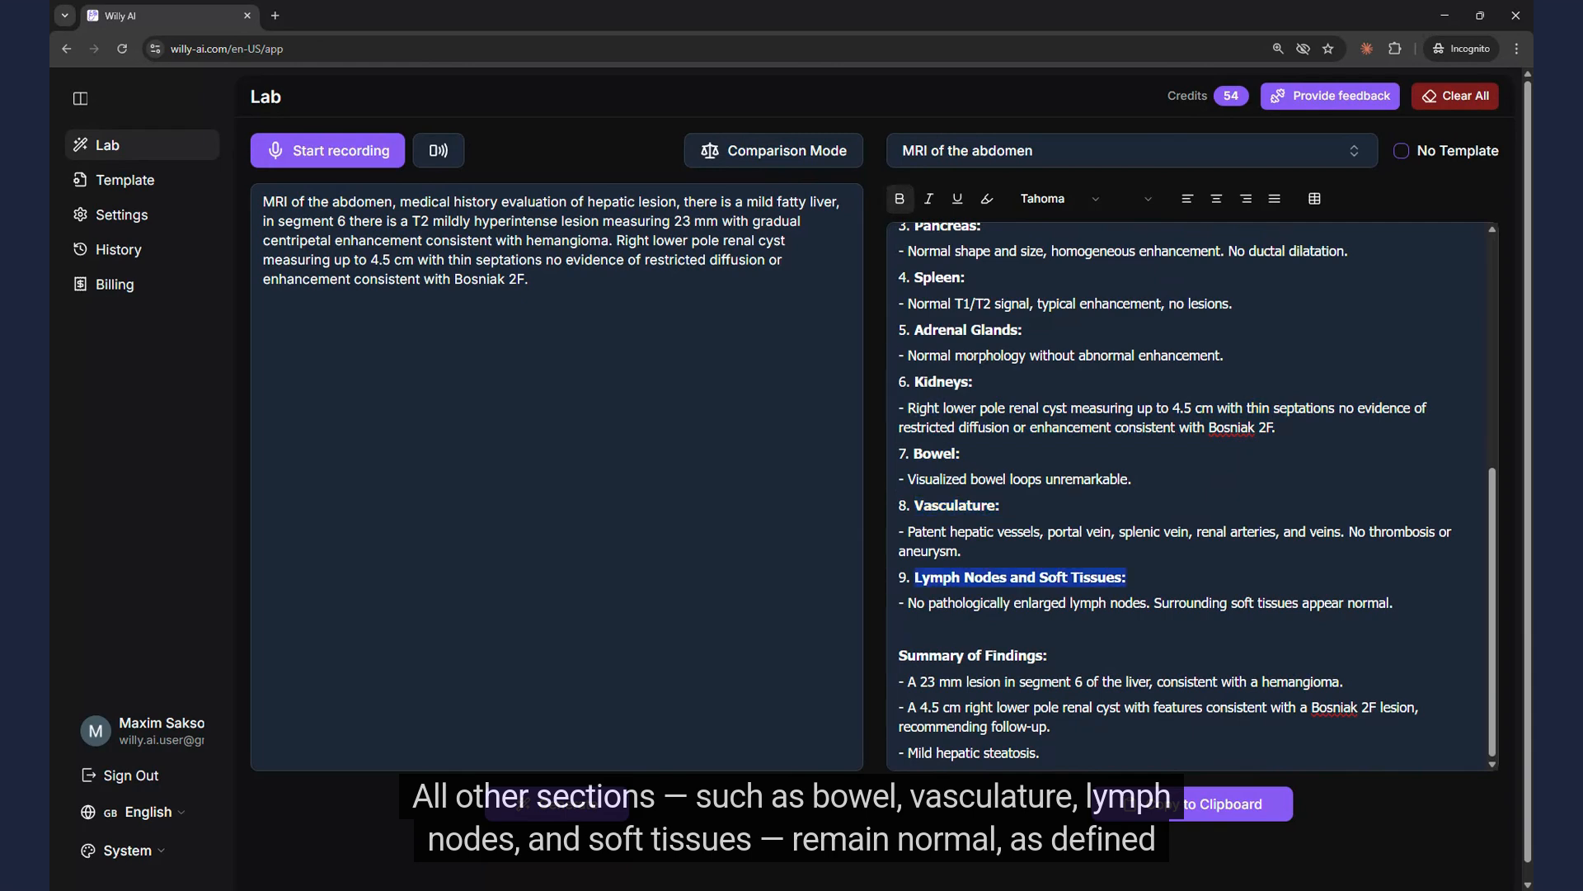